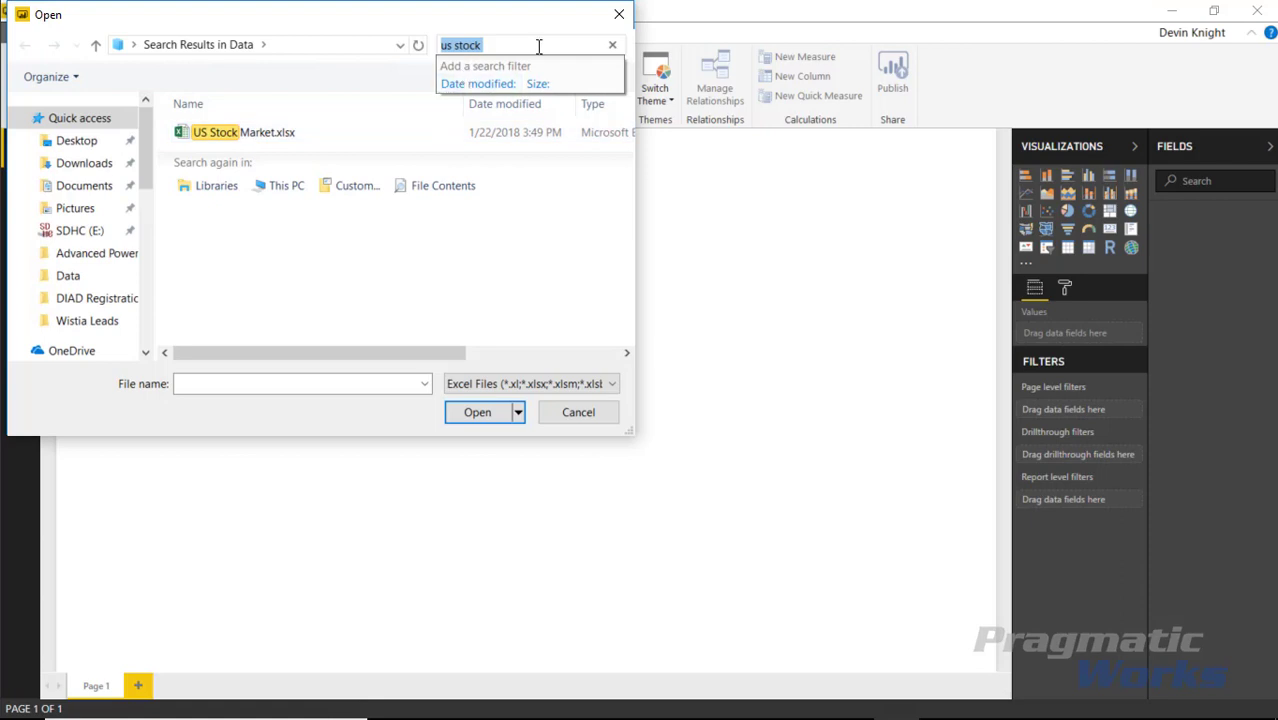
Open the US Stock Market.xlsx workbook as the report's data source.
click(612, 45)
click(272, 133)
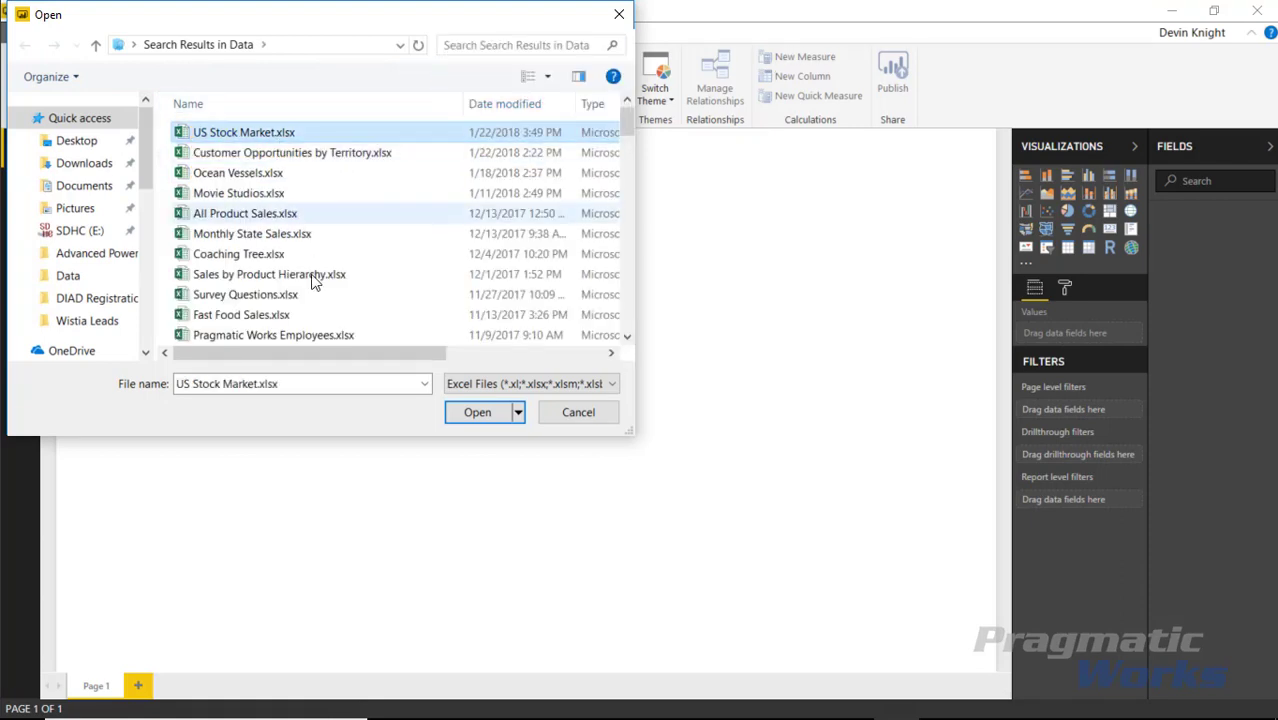
click(474, 416)
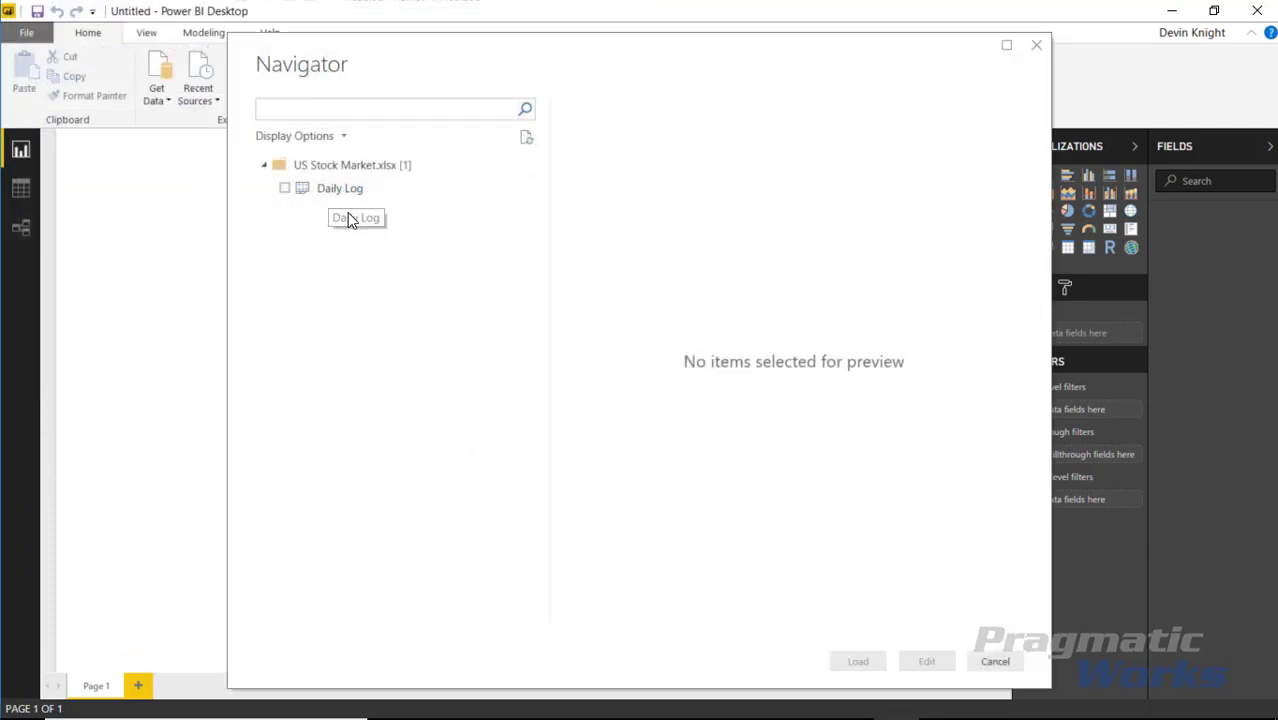
Select the Daily Log table, look through its preview including the Events column, and load it into the report.
click(285, 189)
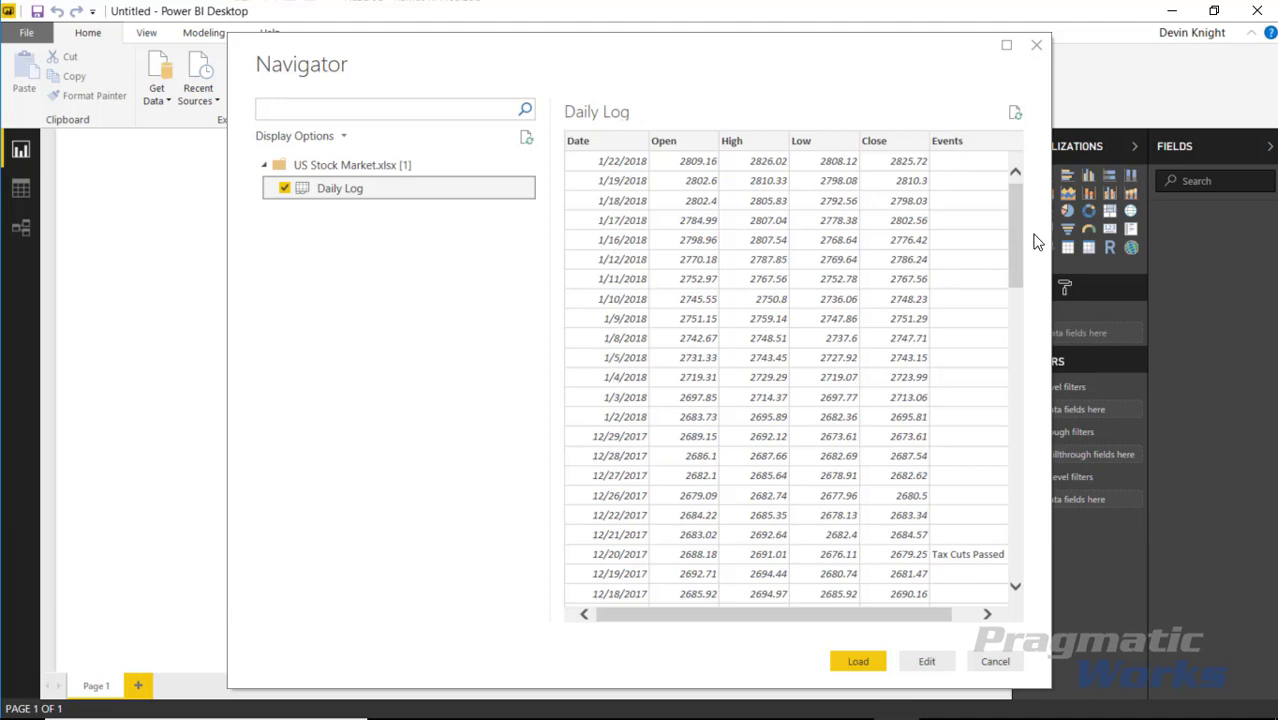
drag(1020, 262, 1018, 285)
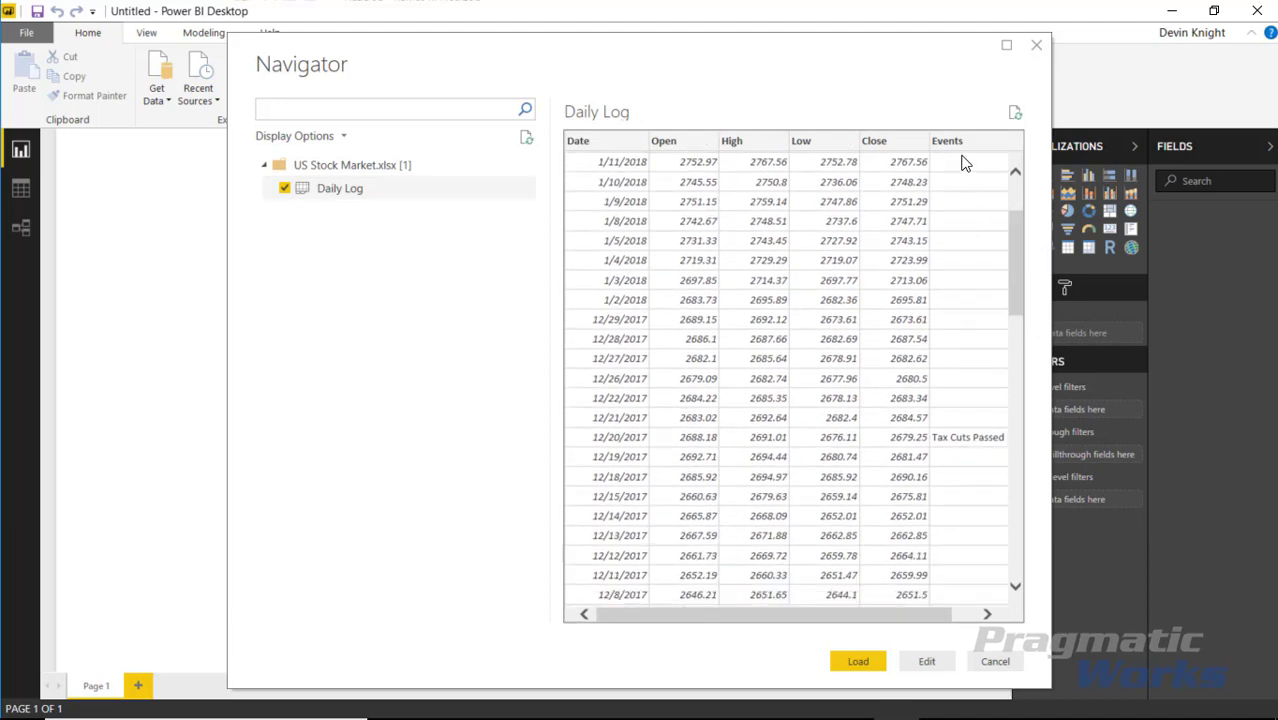
drag(1010, 267, 1001, 307)
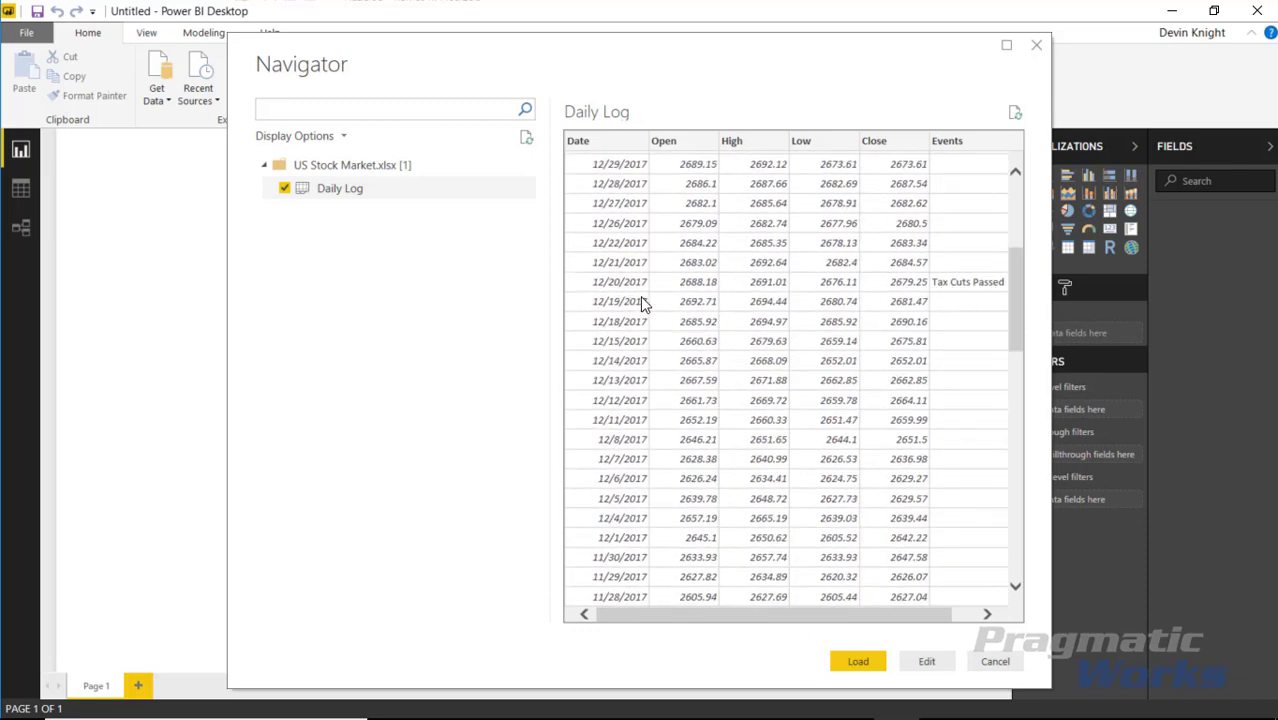
drag(1010, 290, 969, 580)
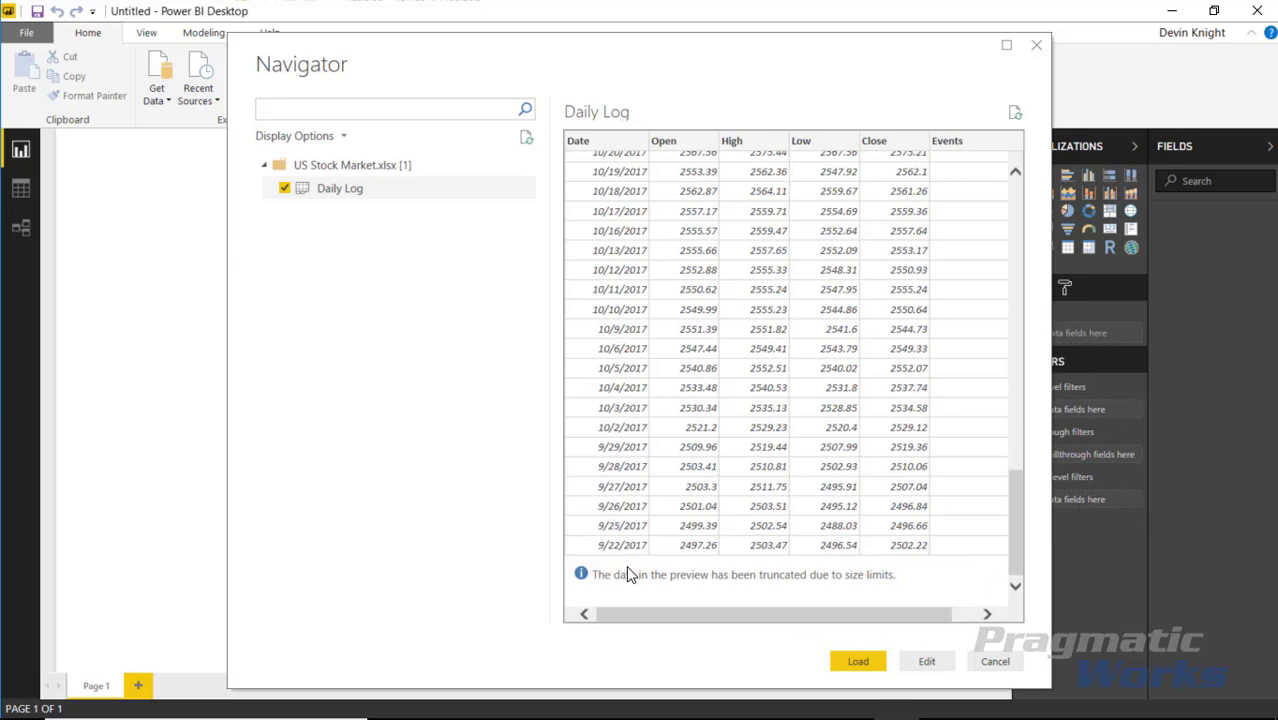
key(Return)
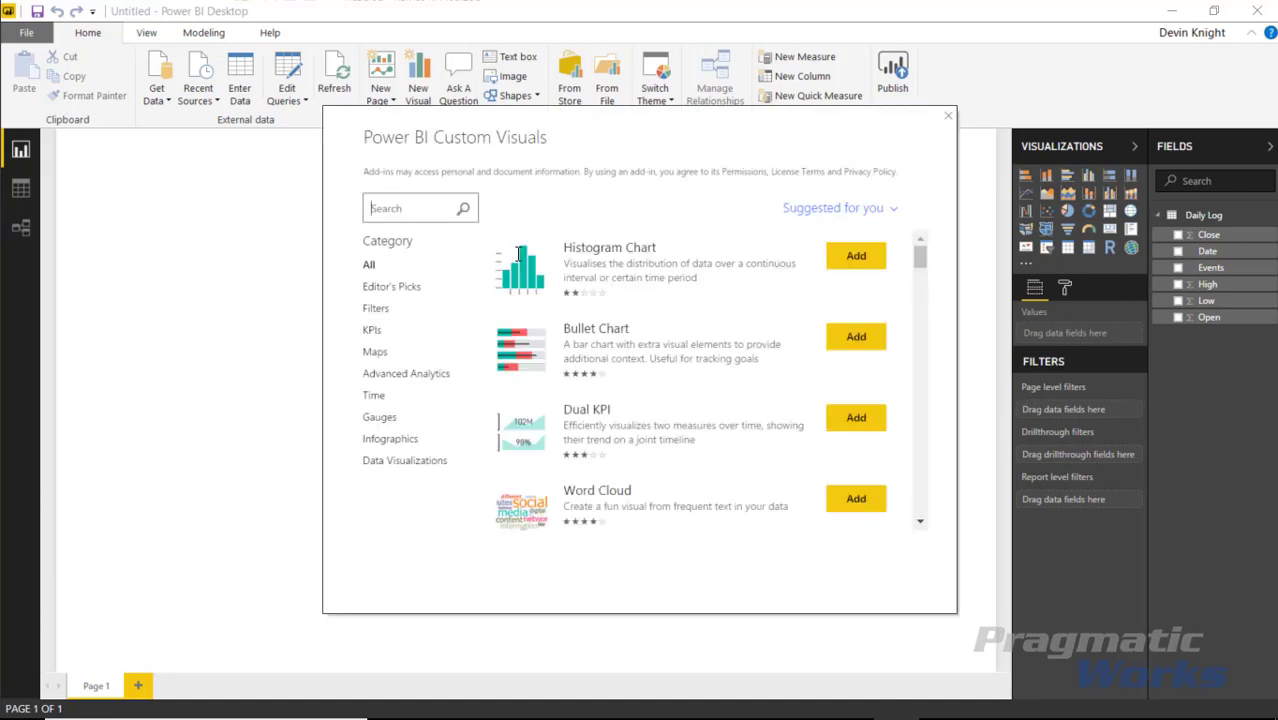
Search the custom visuals store for "pulse chart" and import the Pulse Chart visual into the report.
text(P)
key(Return)
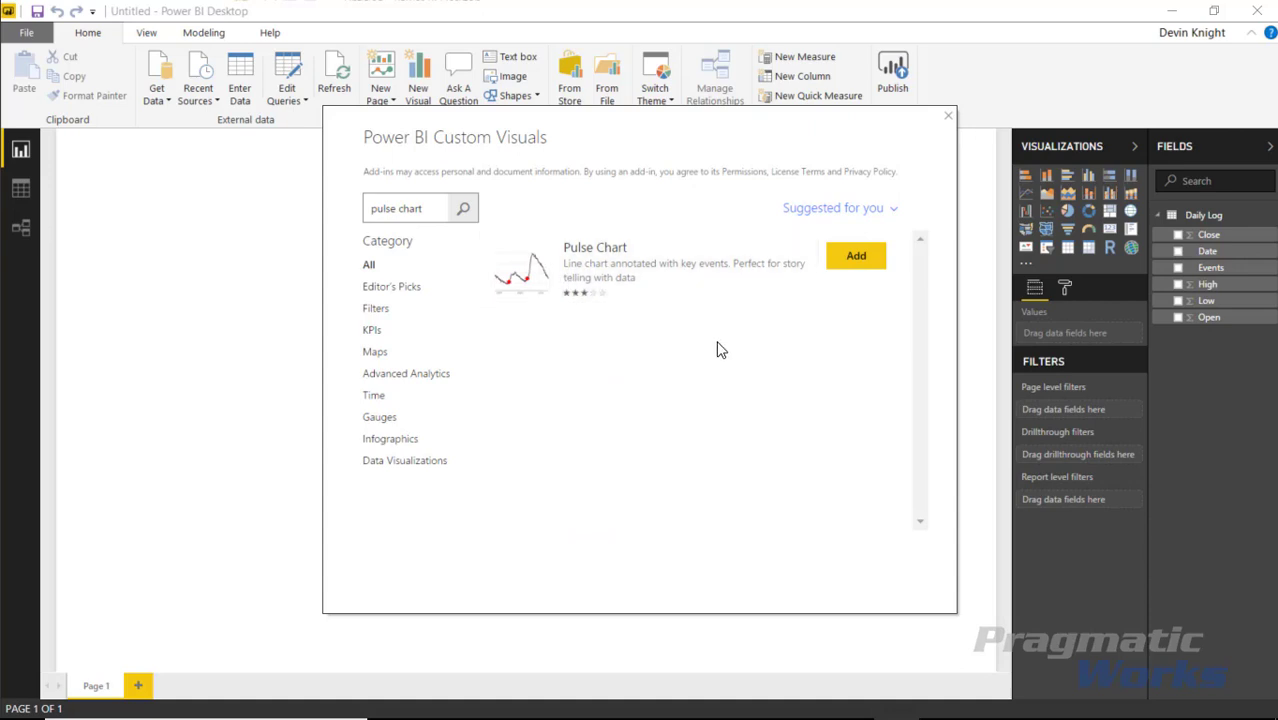
click(846, 264)
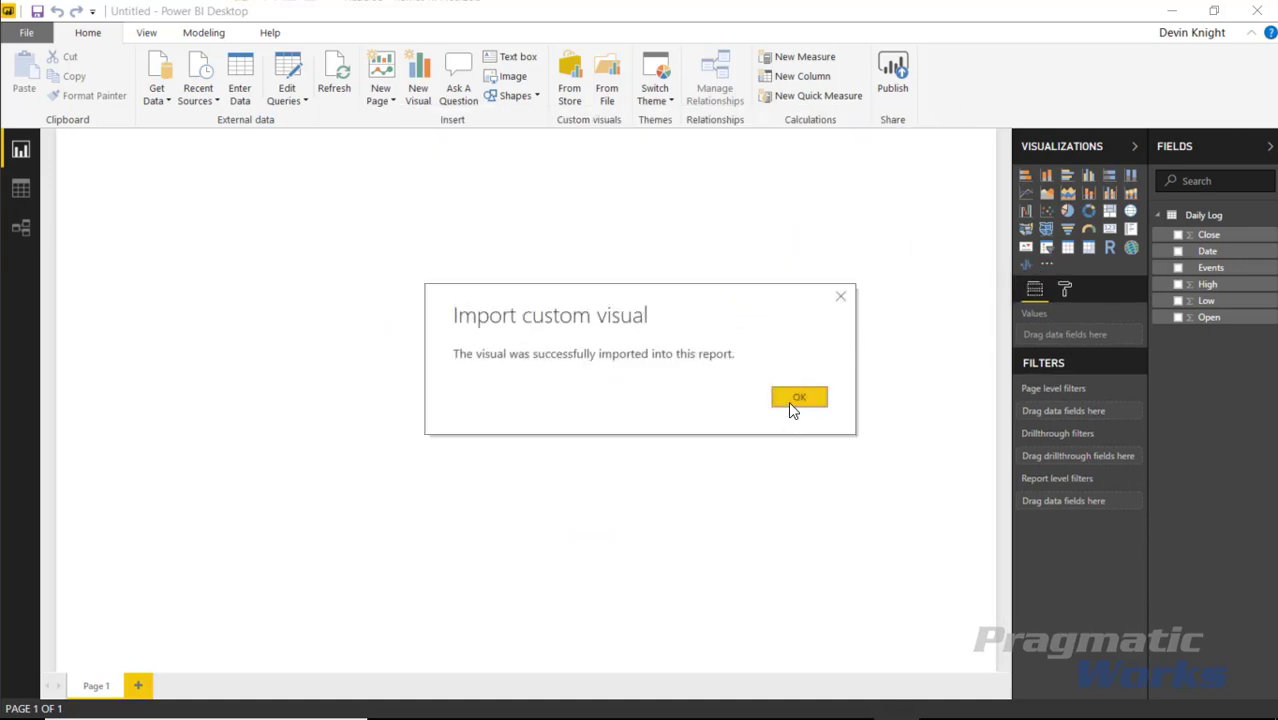
click(790, 398)
Add a Pulse Chart to Page 1 and enlarge it to fill most of the canvas.
click(1025, 265)
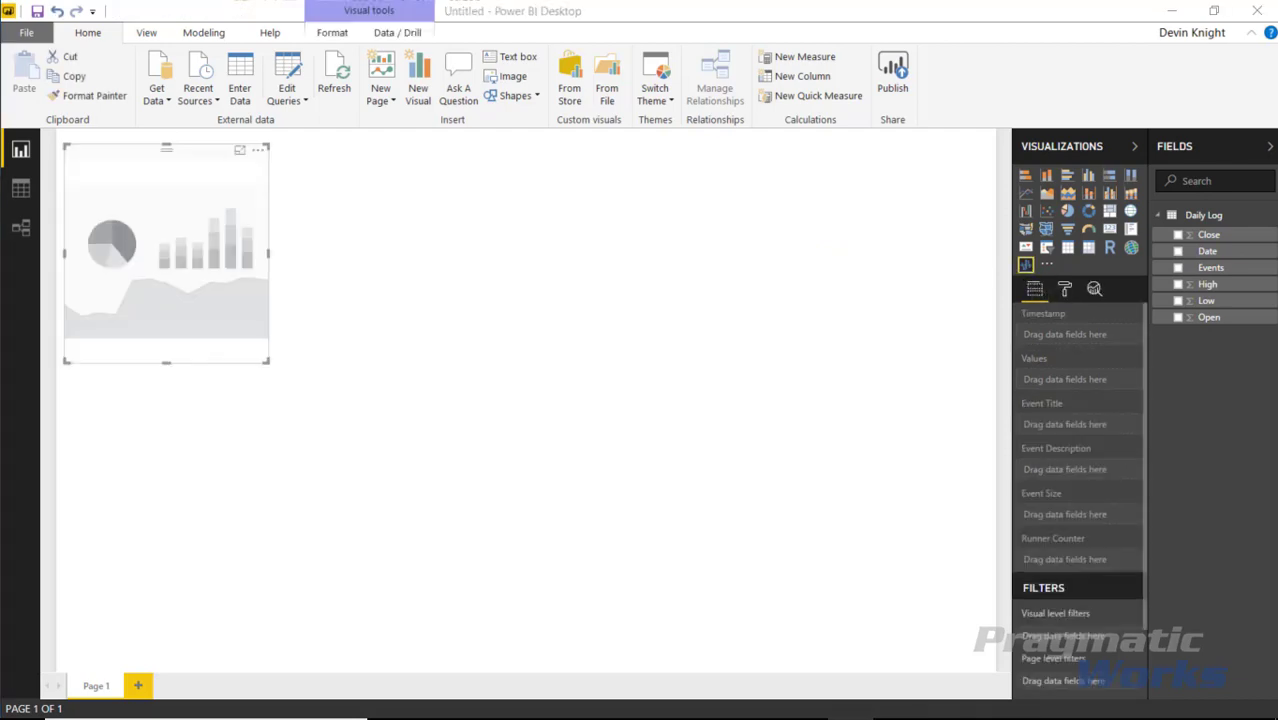
drag(269, 372, 962, 630)
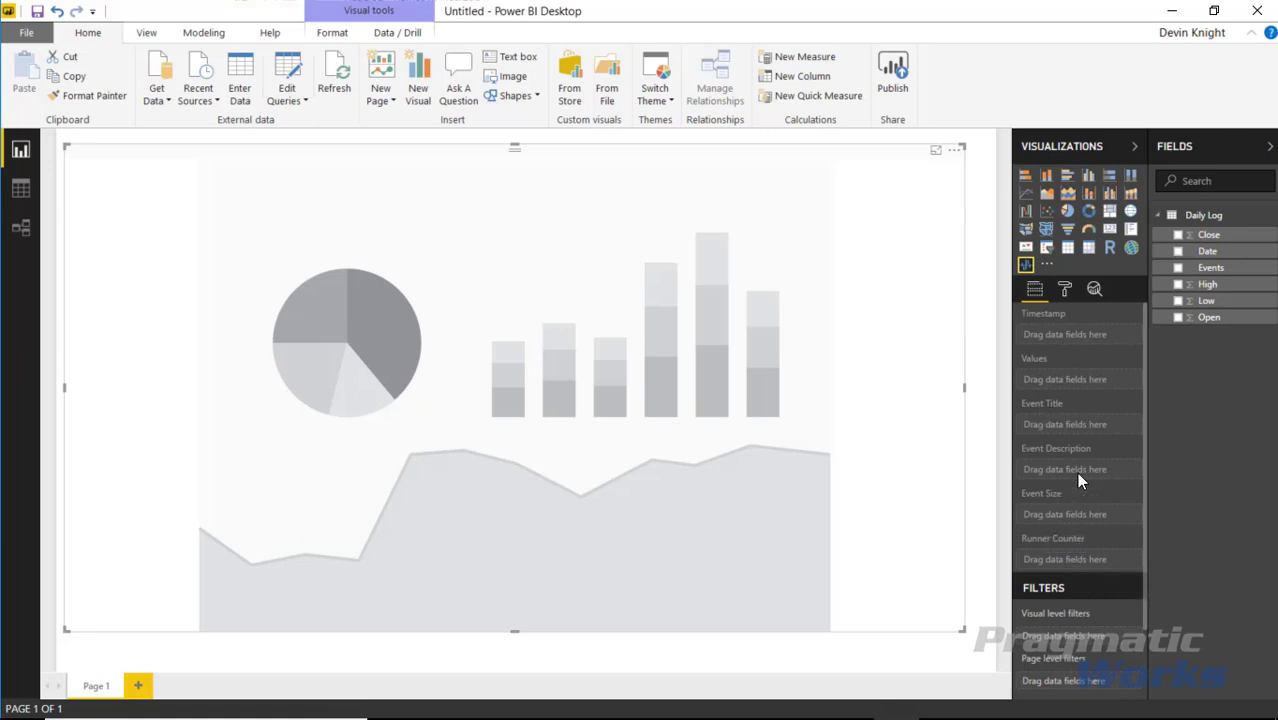
drag(1200, 251, 1200, 267)
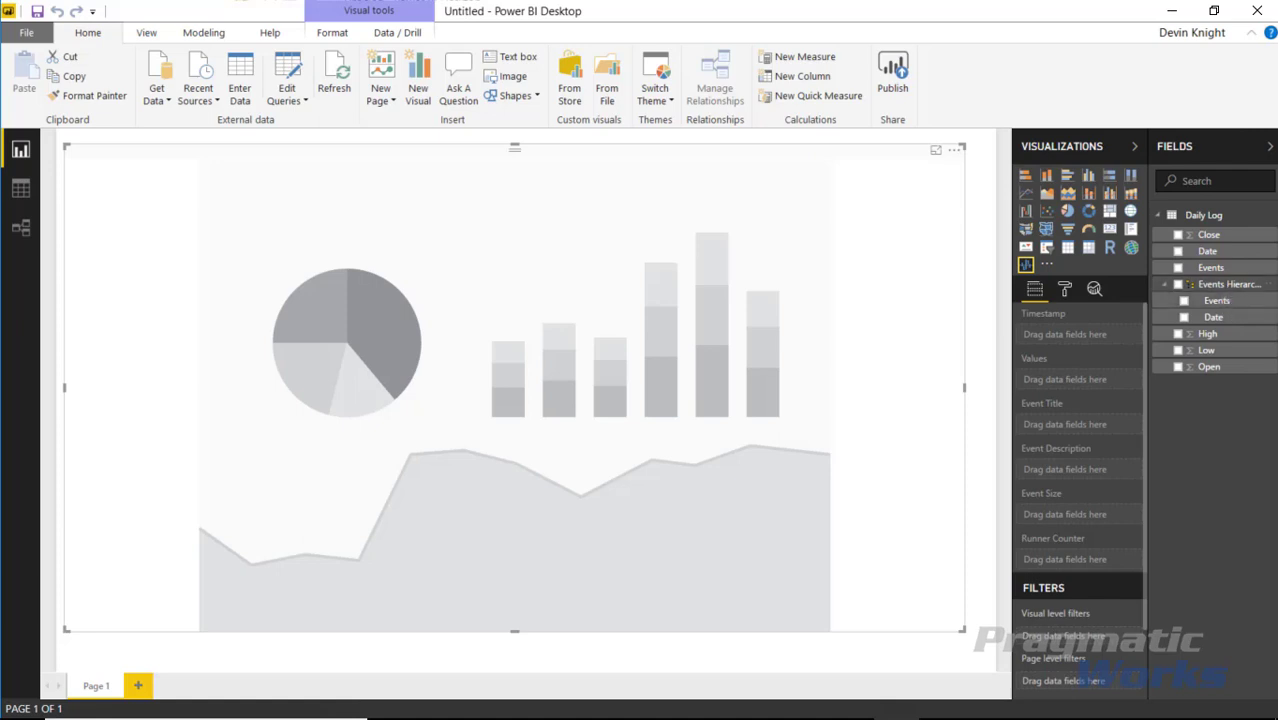
right_click(1226, 302)
click(1190, 358)
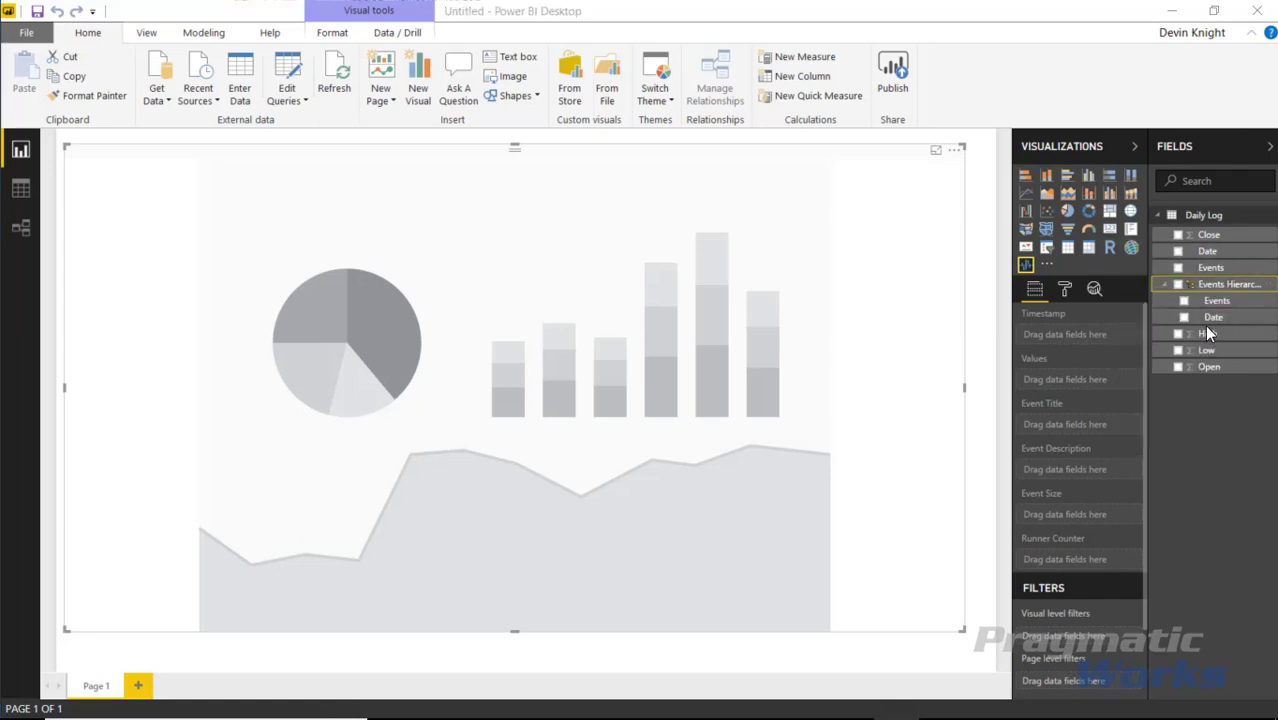
click(756, 400)
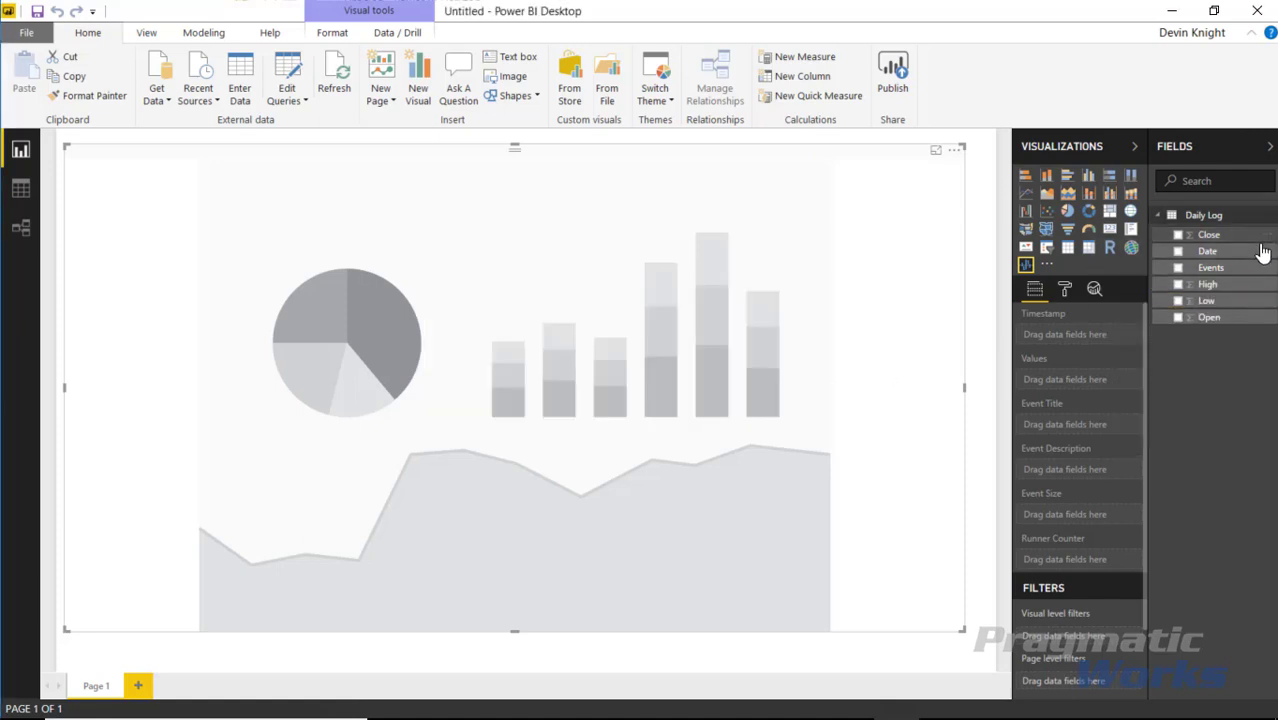
Assign Date to the chart's Timestamp, Close to Values and Events to Event Description.
drag(1222, 253, 1118, 345)
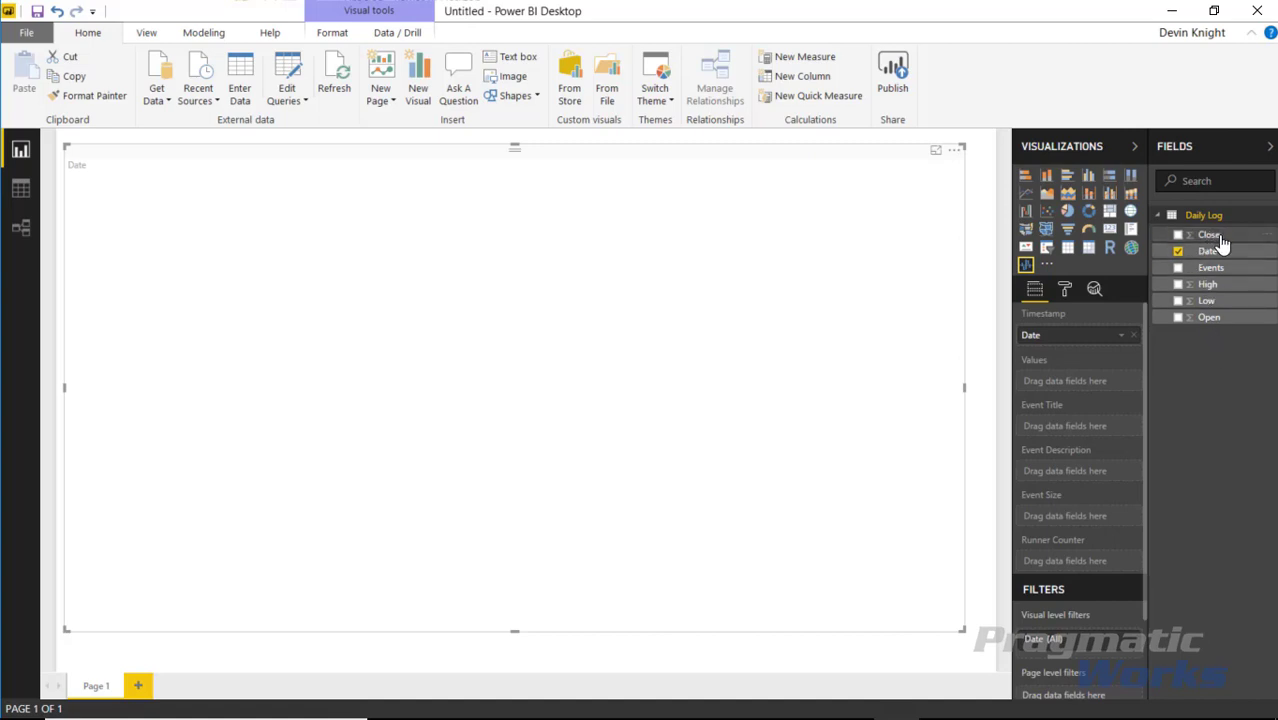
drag(1215, 240, 1110, 392)
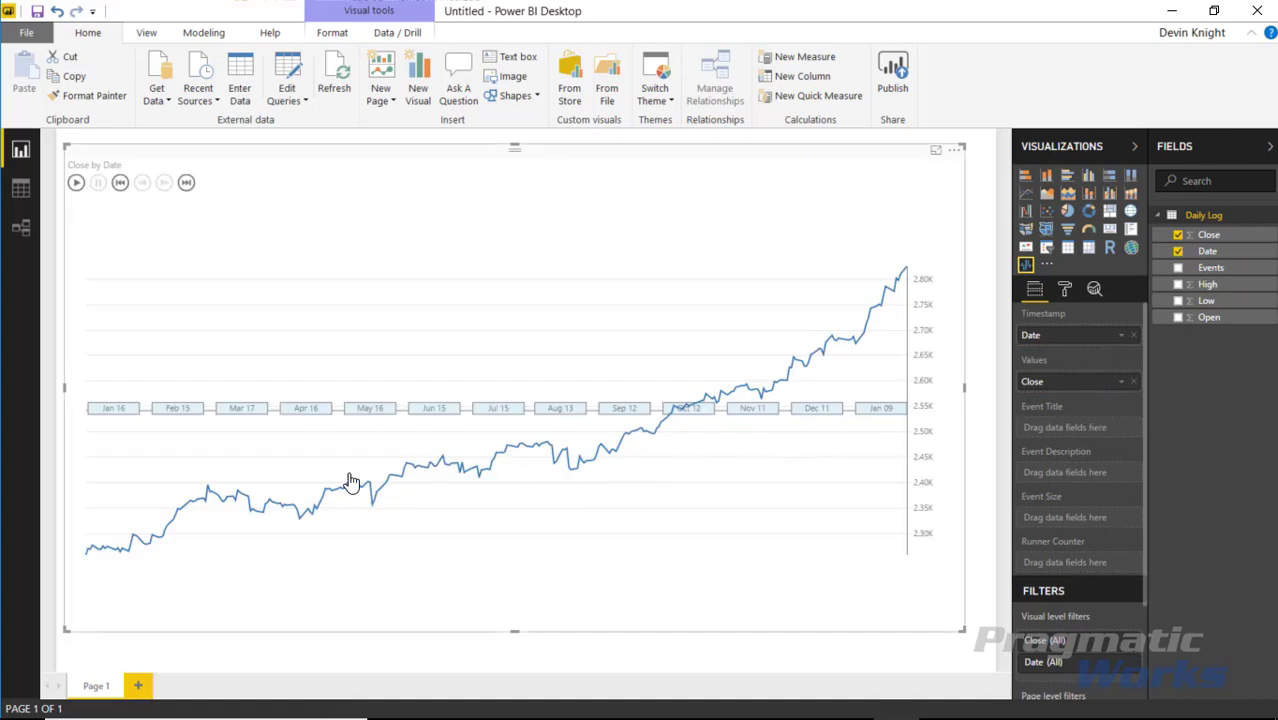
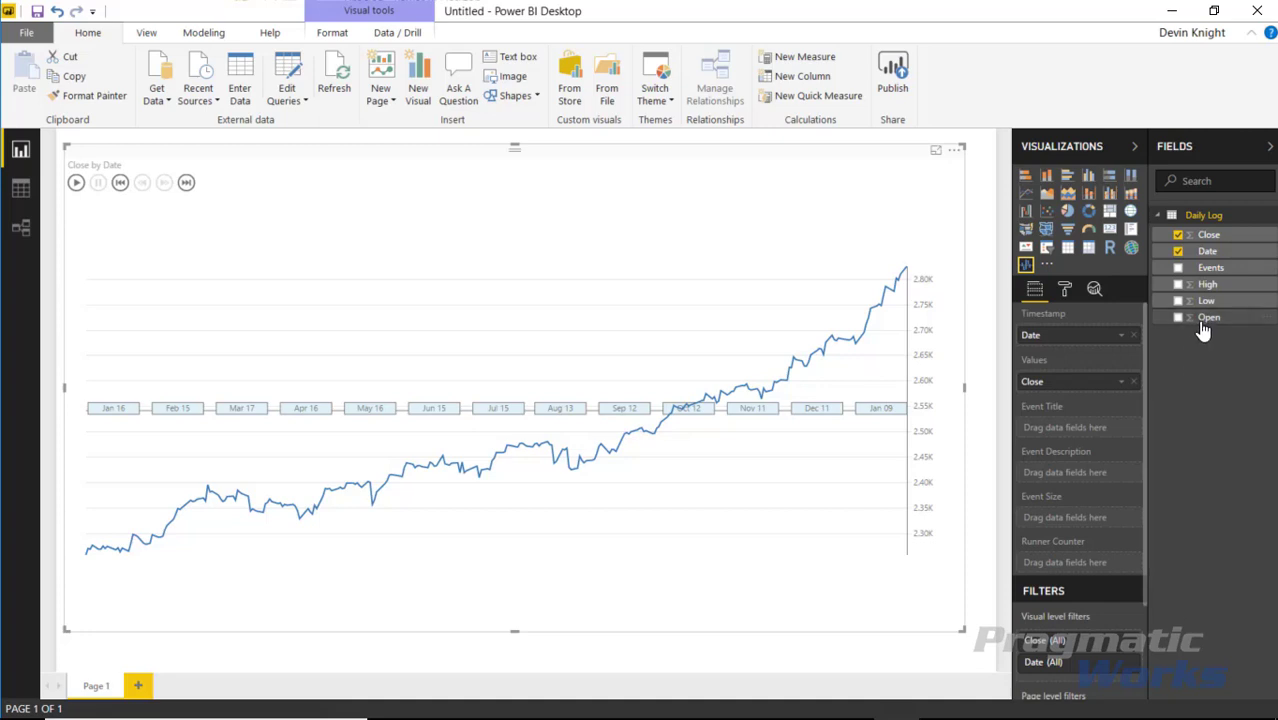
drag(1212, 279, 1080, 484)
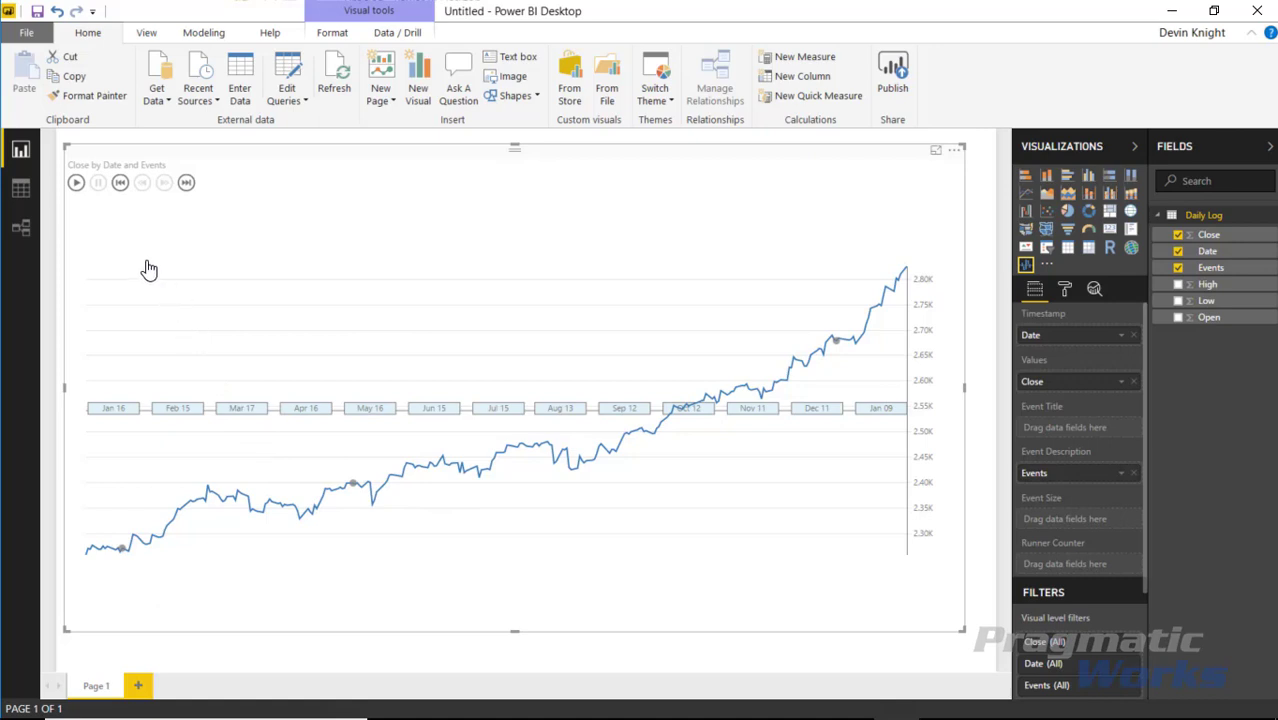
Play the Pulse Chart animation, dismiss the May 8, 2017 event popup, then restart playback from the beginning and pause it.
click(77, 184)
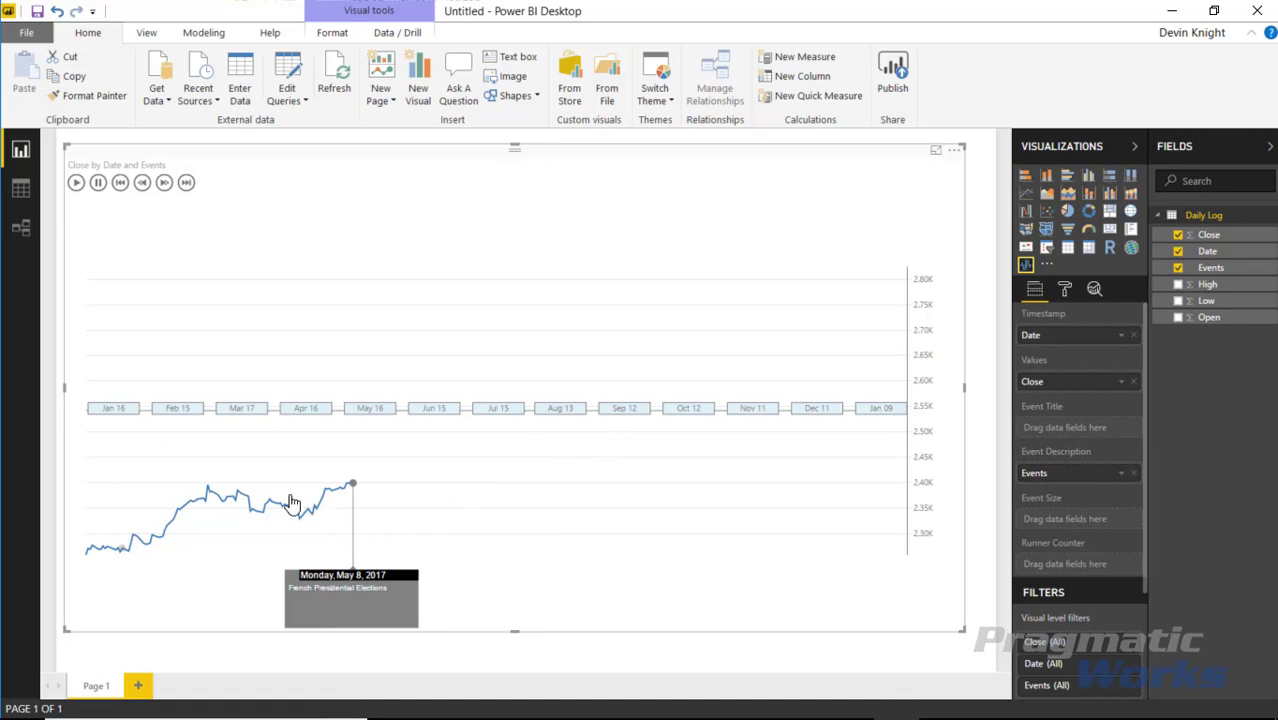
click(325, 604)
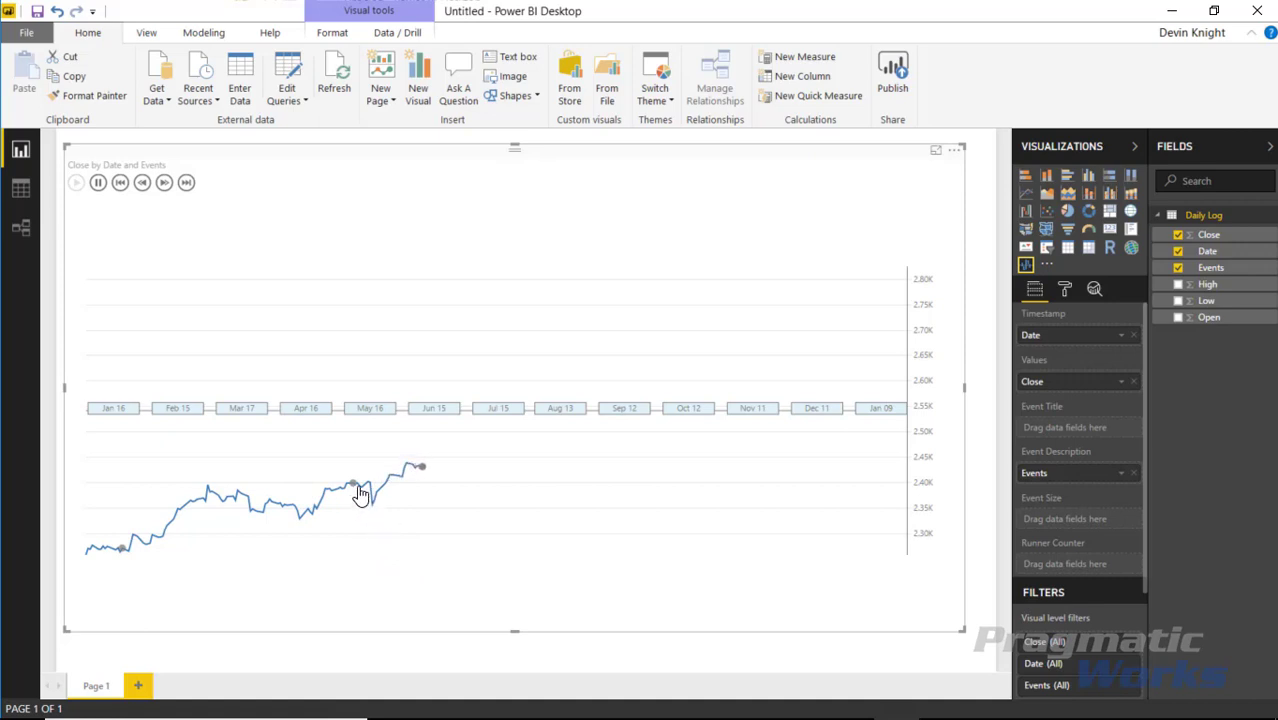
click(120, 184)
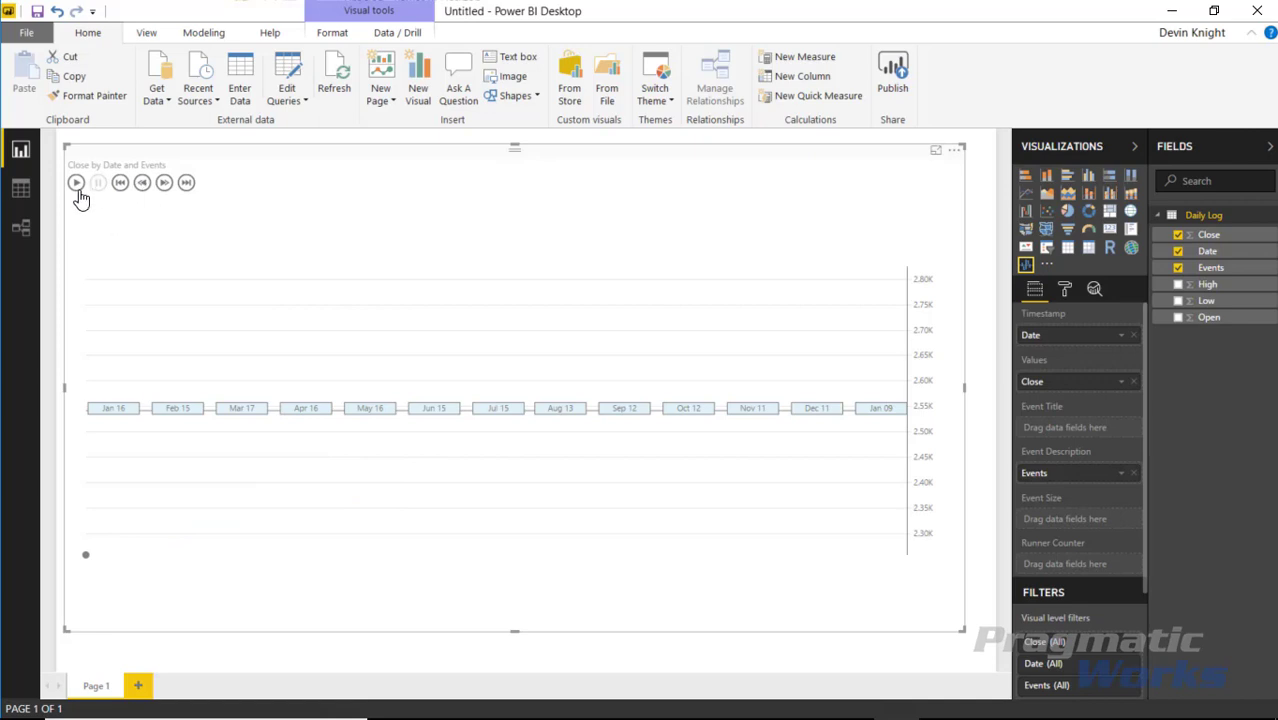
click(77, 184)
click(99, 186)
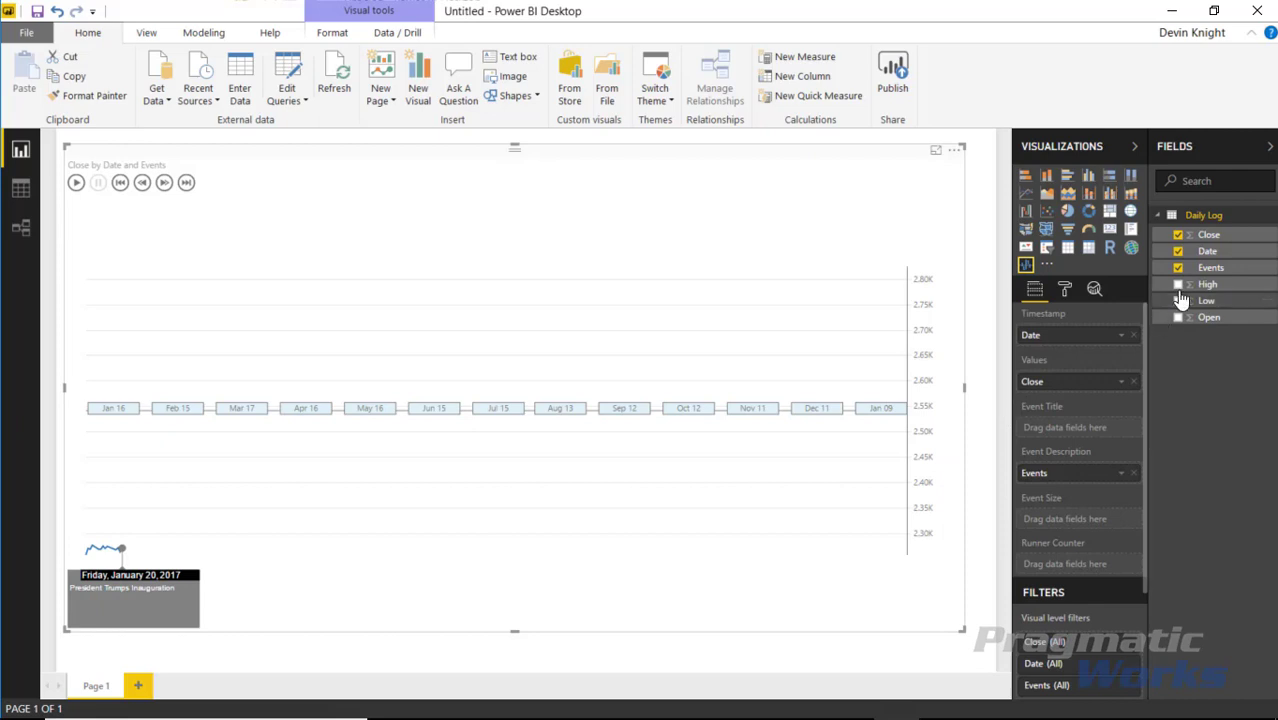
Try Close as the chart's Event Size, then remove it from that role.
drag(1208, 234, 1078, 530)
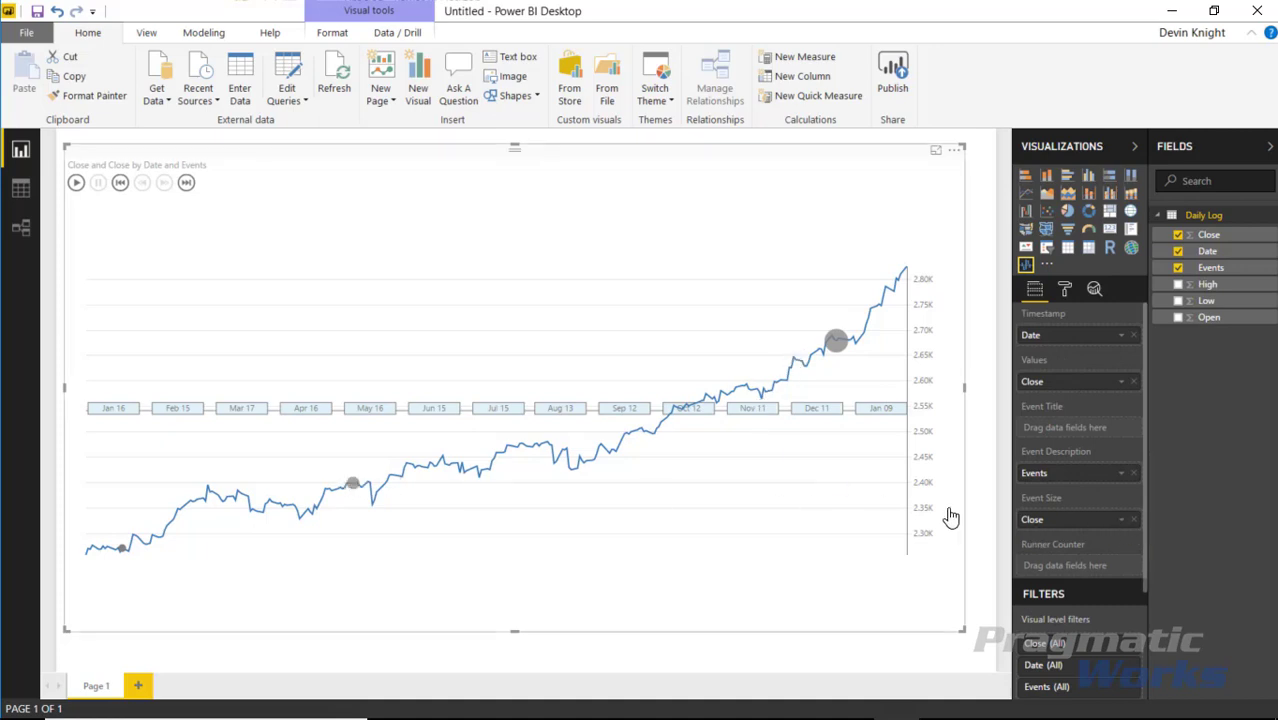
click(1134, 519)
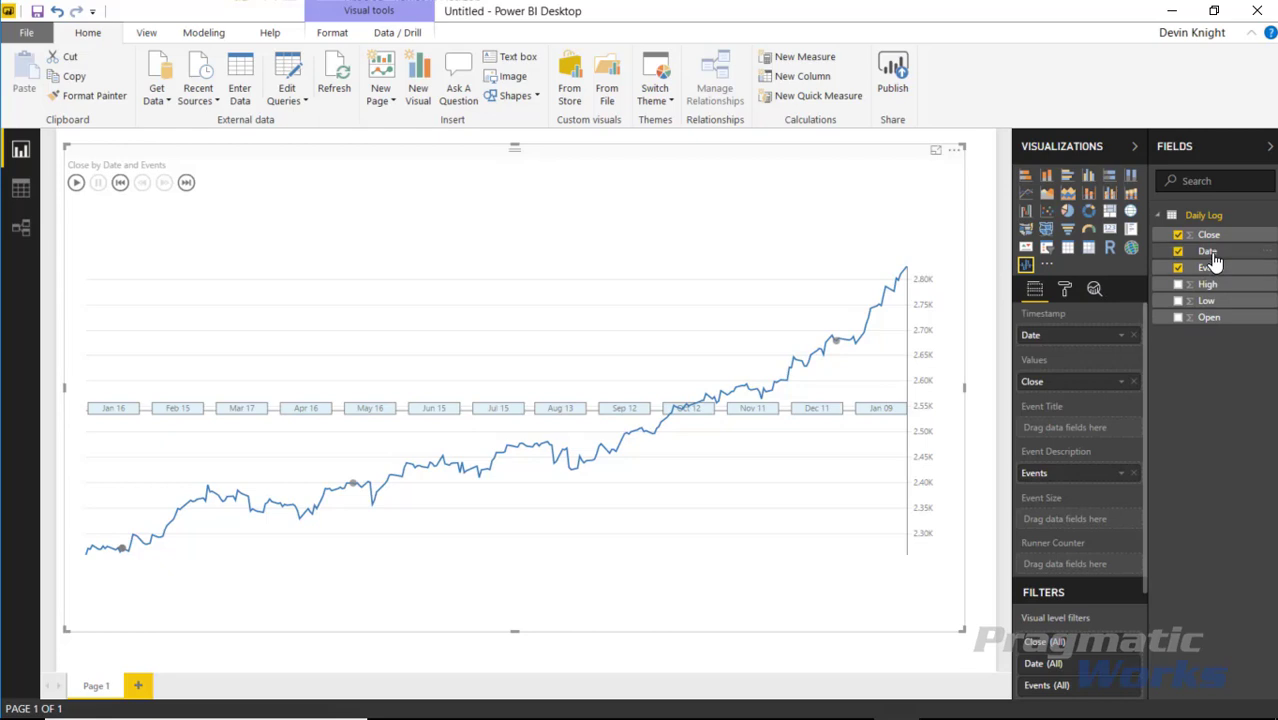
Try Date as the chart's Runner Counter during playback, then remove it from that role.
drag(1207, 260, 1095, 575)
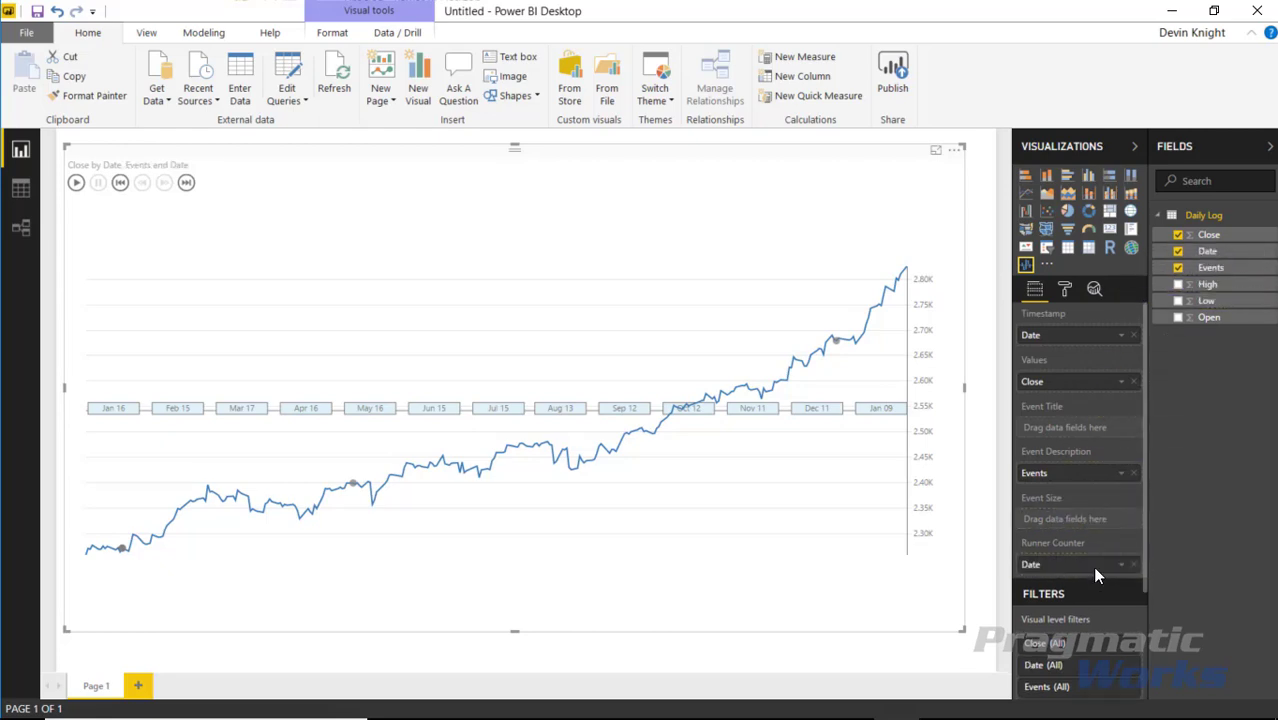
click(76, 182)
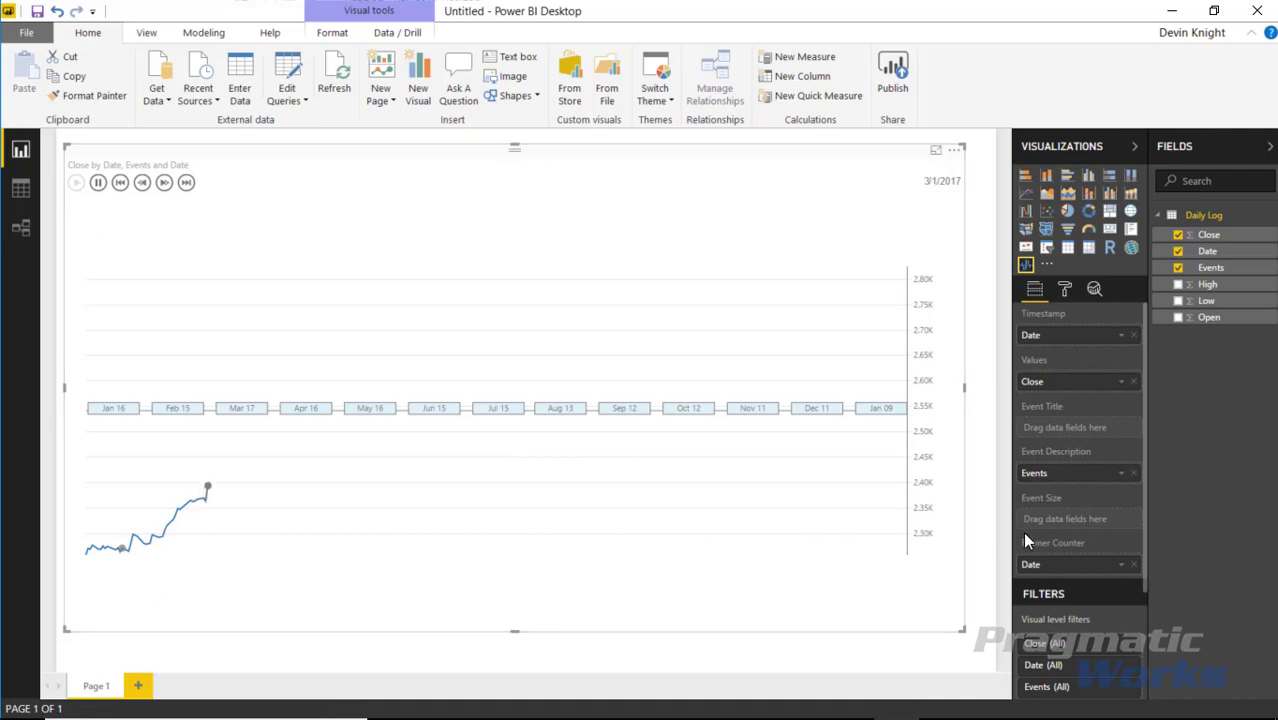
click(1133, 565)
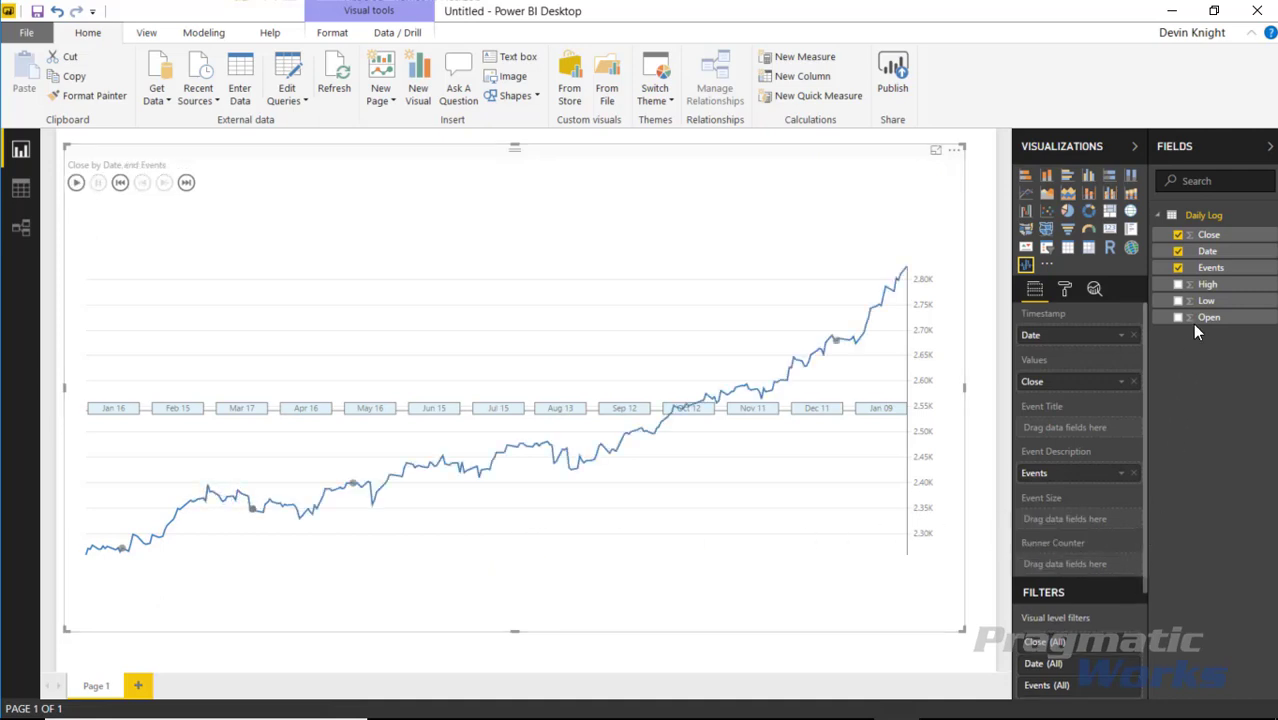
Assign Close to the Runner Counter, play the animation to check it, and skip to the end of the timeline.
drag(1207, 235, 1071, 568)
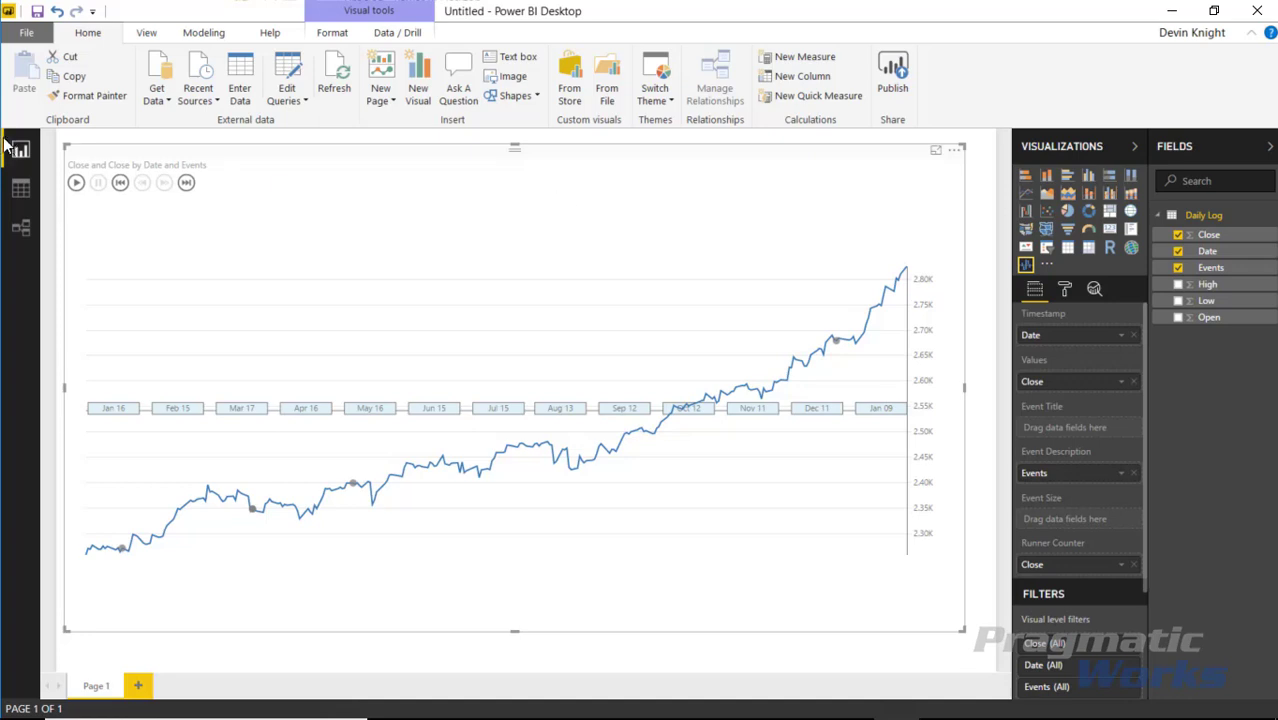
click(76, 182)
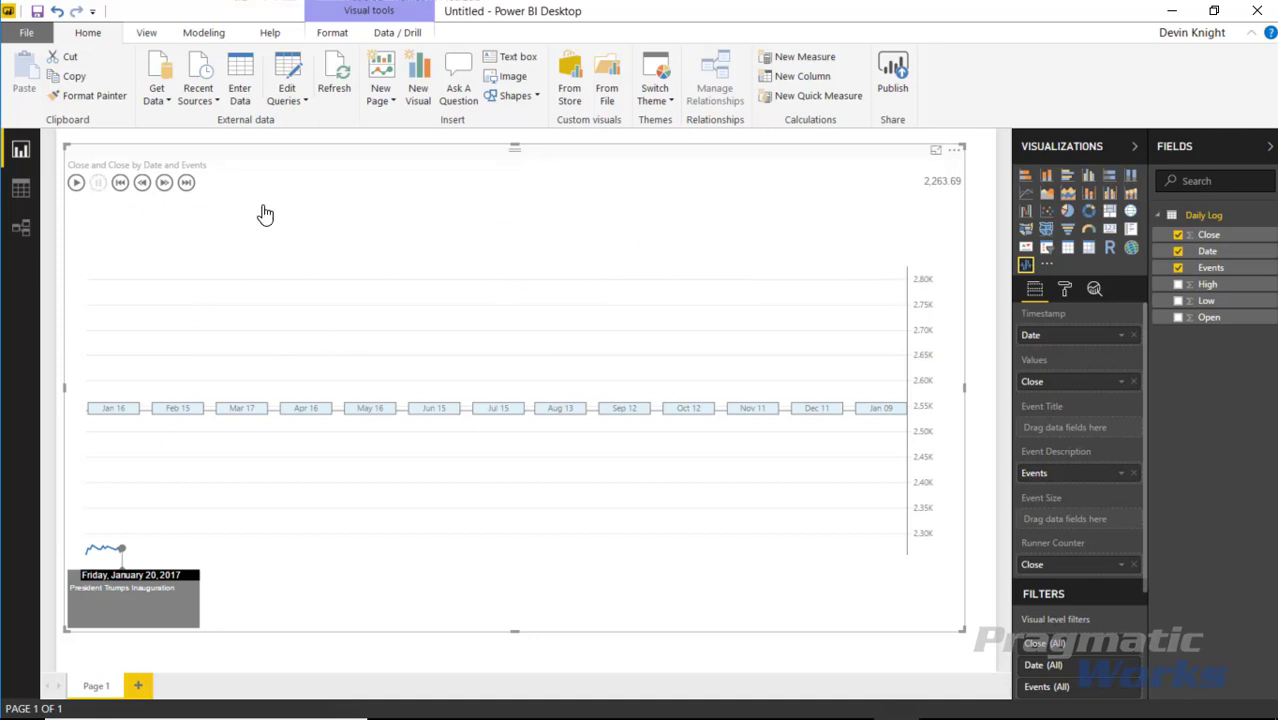
click(188, 186)
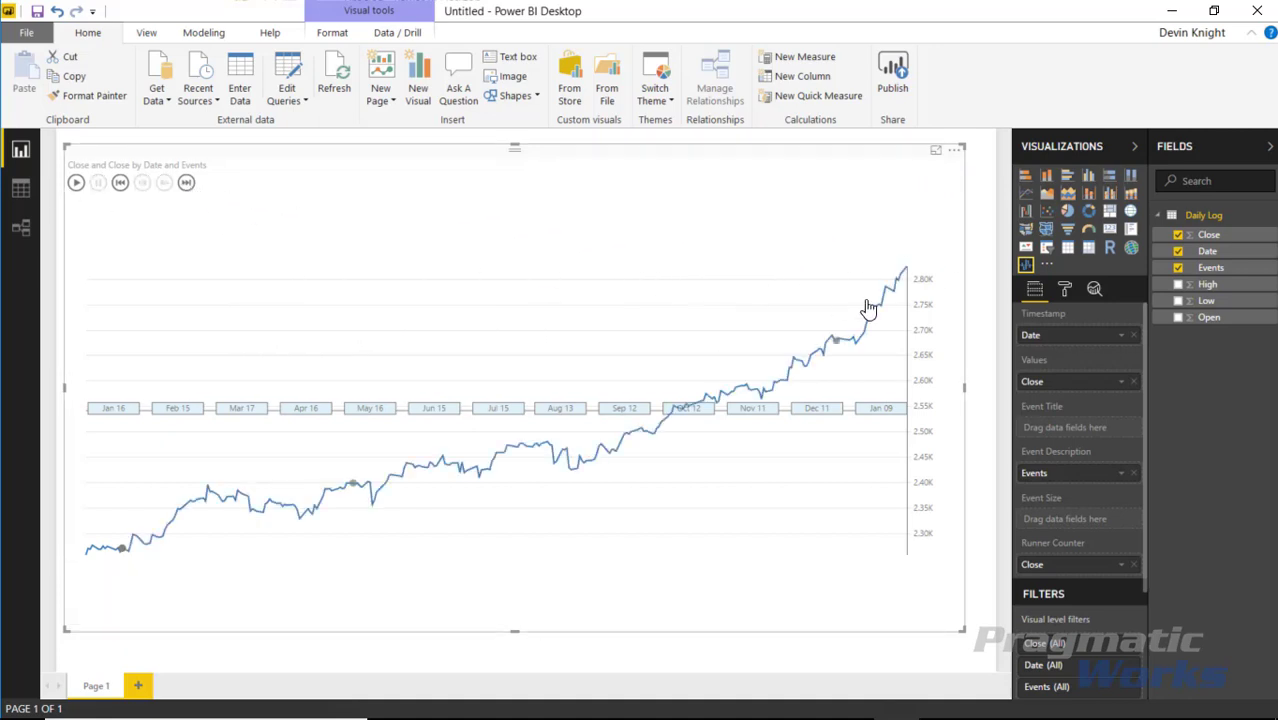
Set the line width of the Pulse Chart's series to 3 in its formatting options.
click(1065, 292)
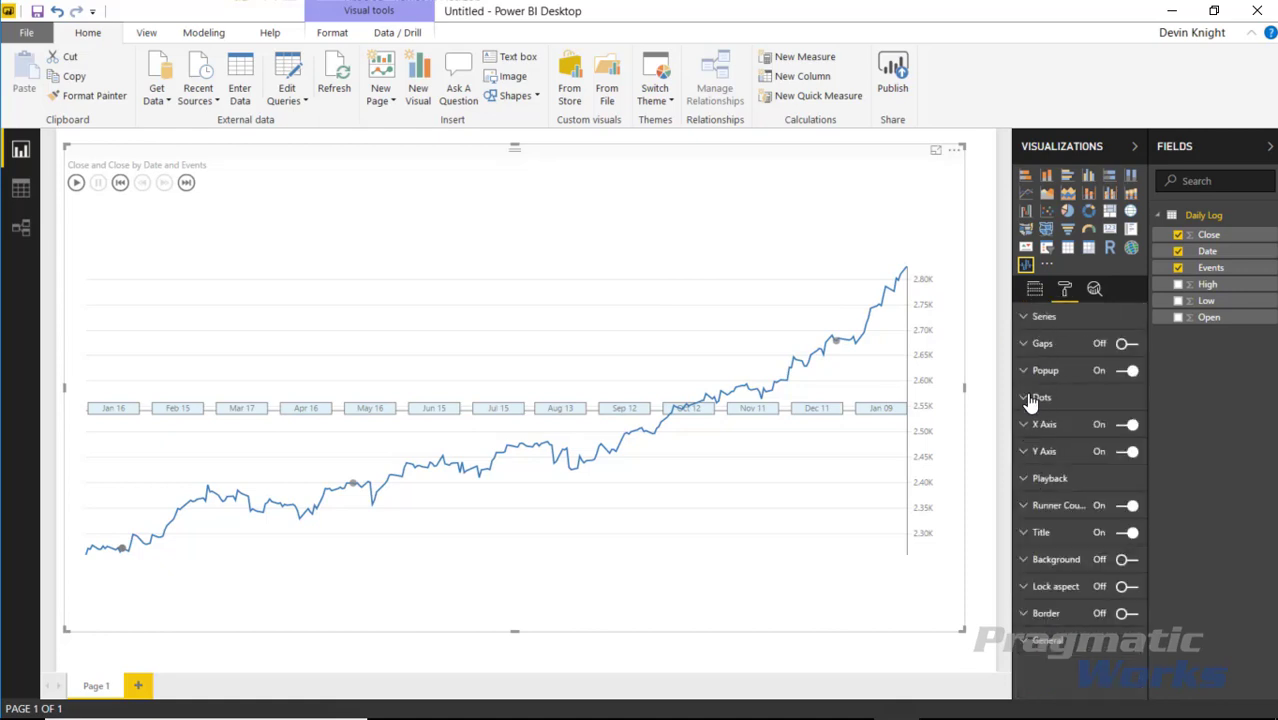
click(1030, 318)
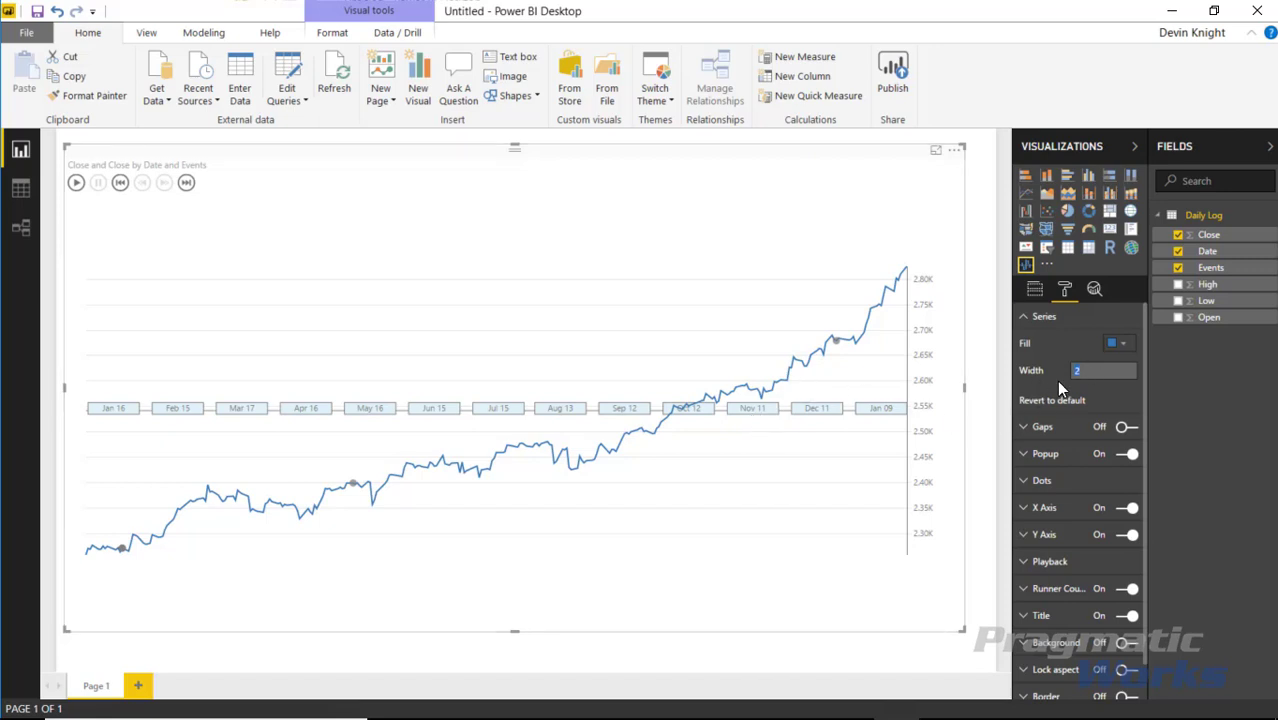
key(Return)
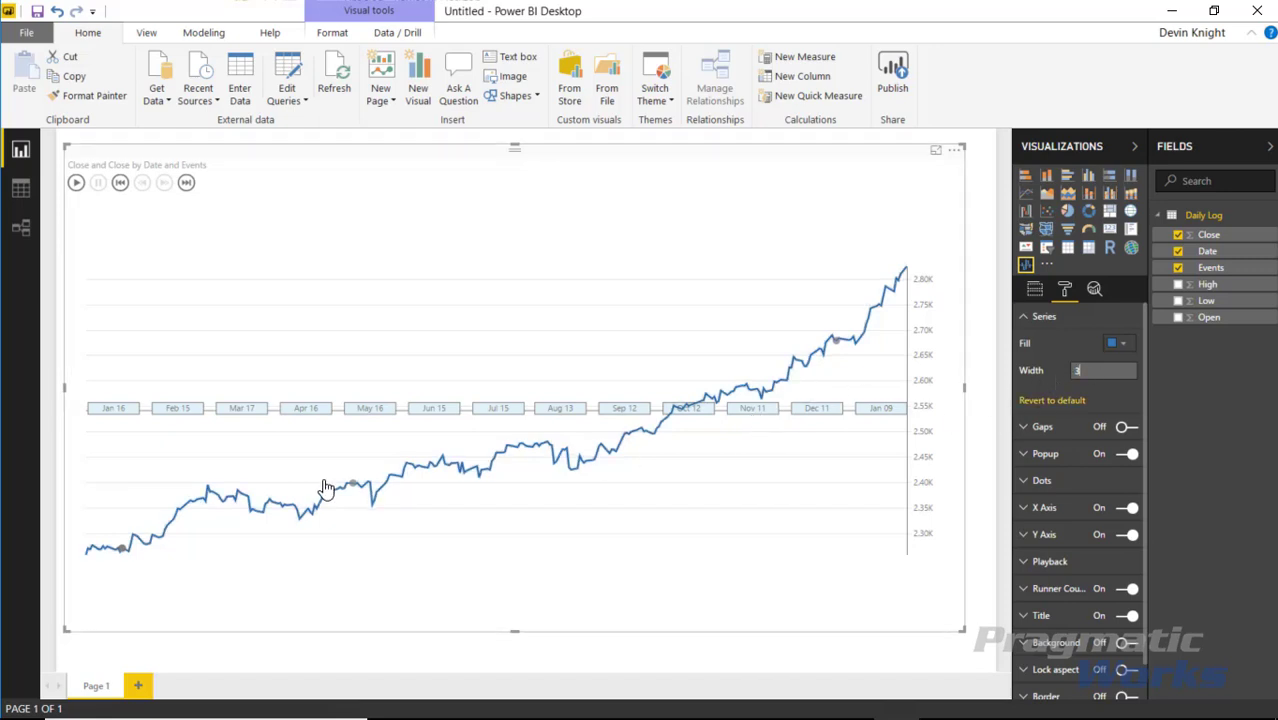
click(1019, 321)
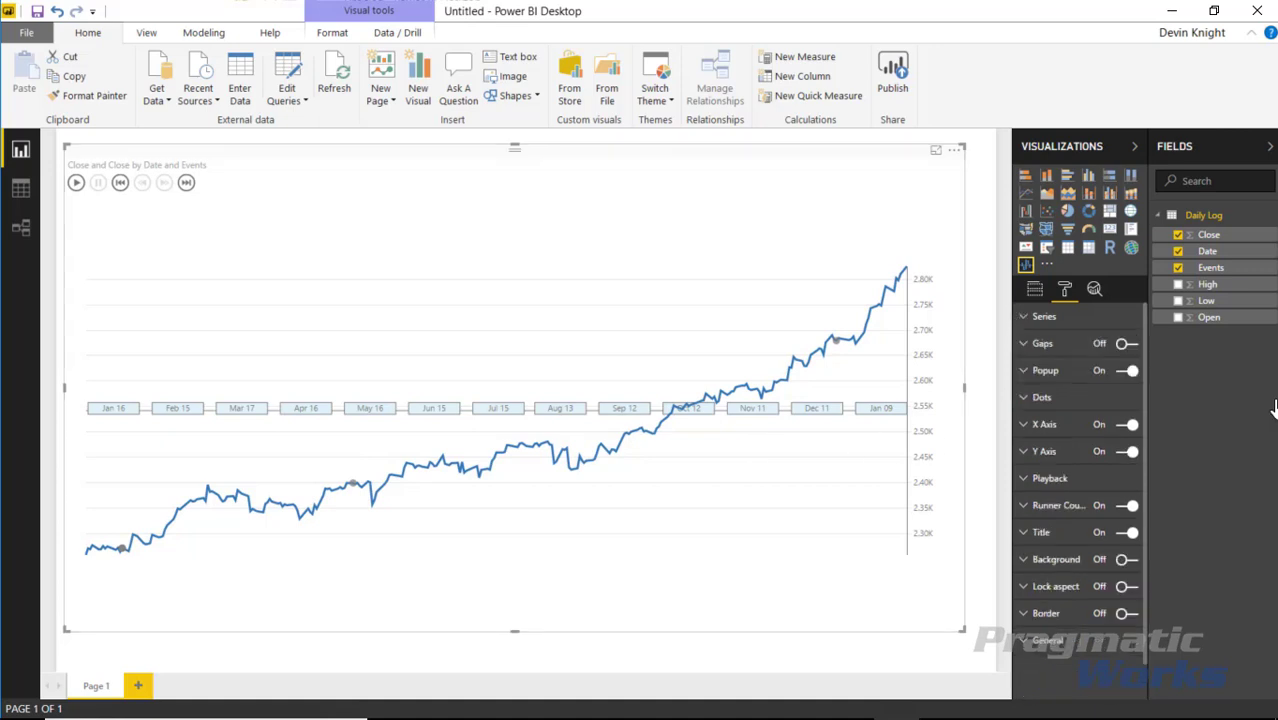
Try showing gaps in the chart at 38% visibility, then reset the visibility and turn gaps off.
click(1035, 343)
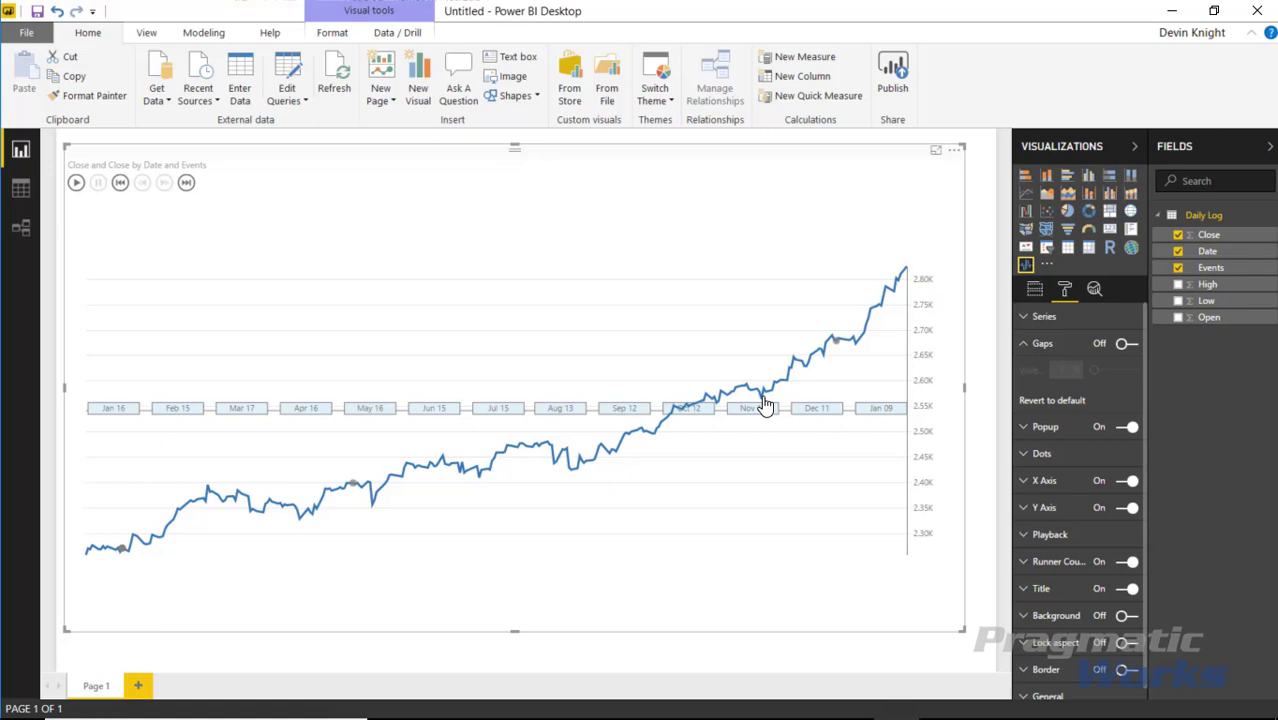
click(1126, 345)
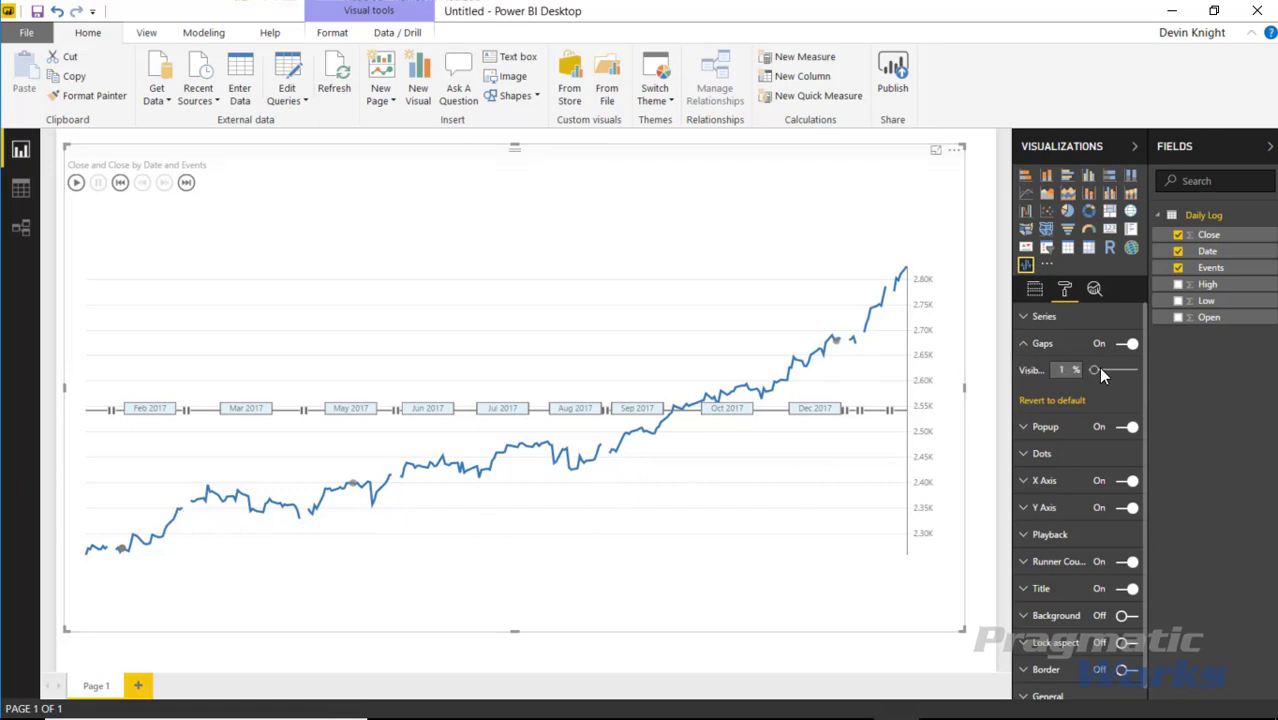
drag(1094, 370, 1108, 370)
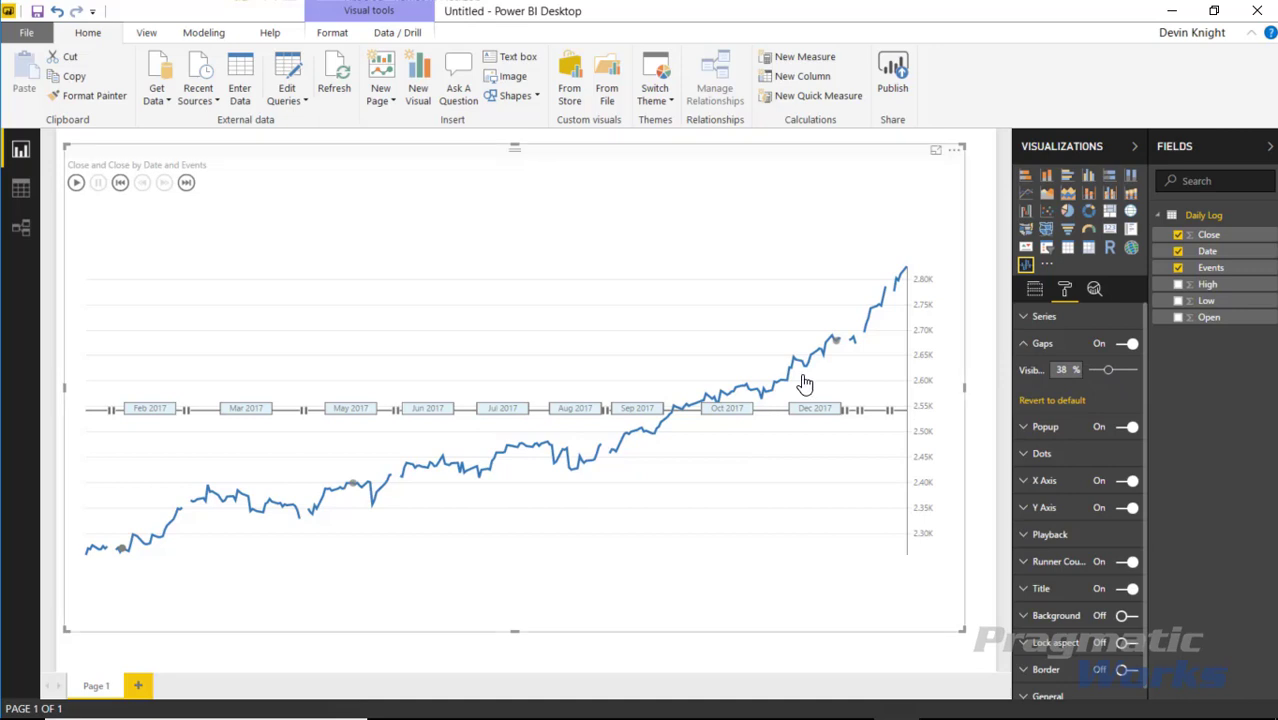
click(1095, 370)
click(1127, 343)
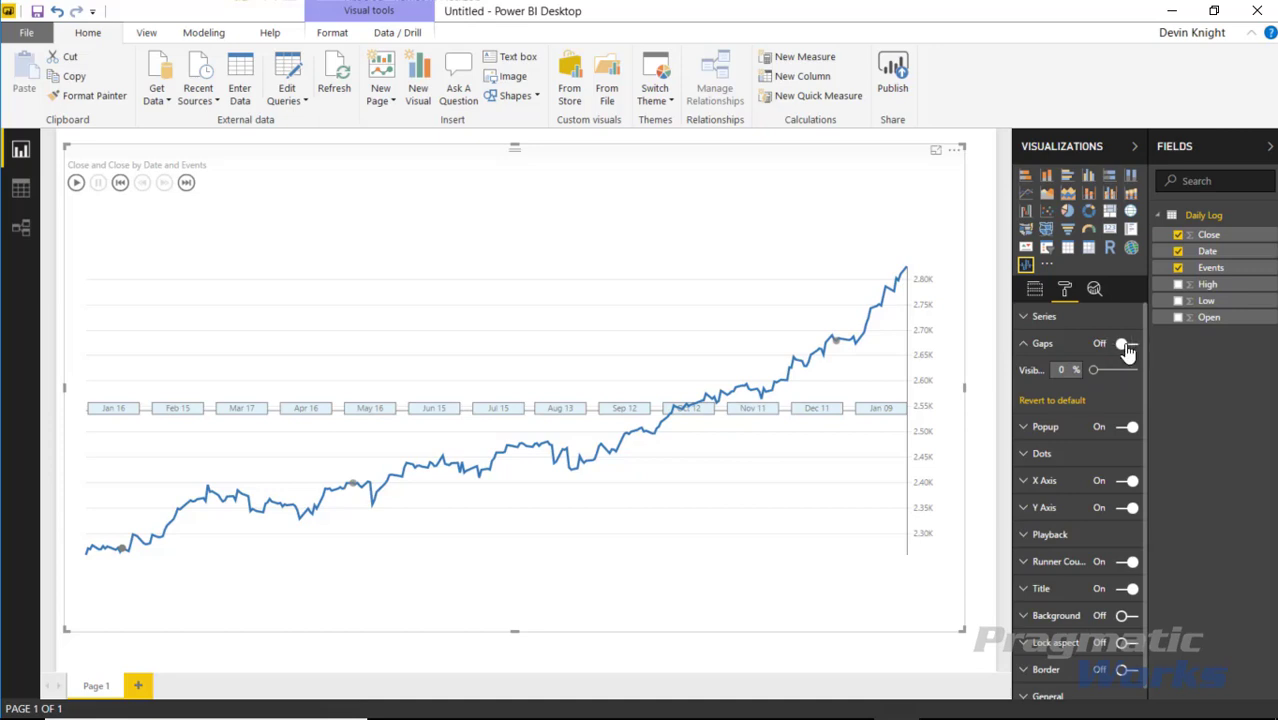
click(1021, 346)
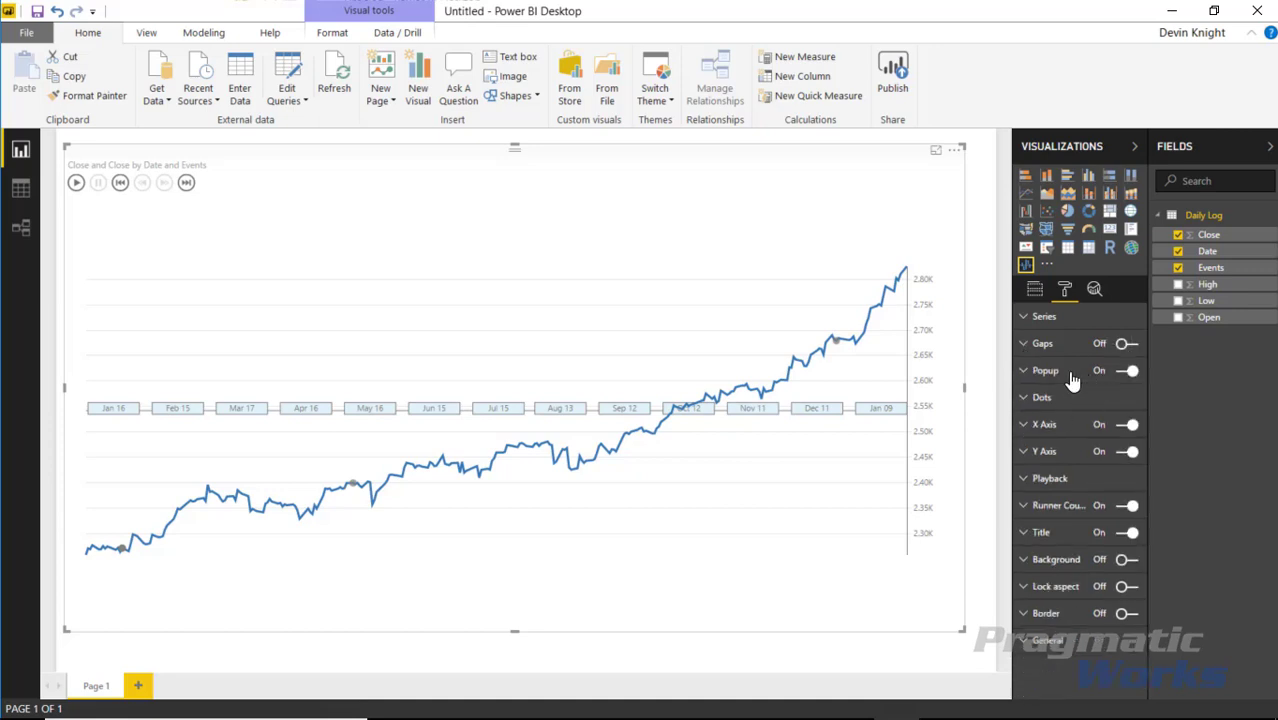
Replay the chart from the start to bring up the first event's popup and set the popup text size to 13.
click(1023, 371)
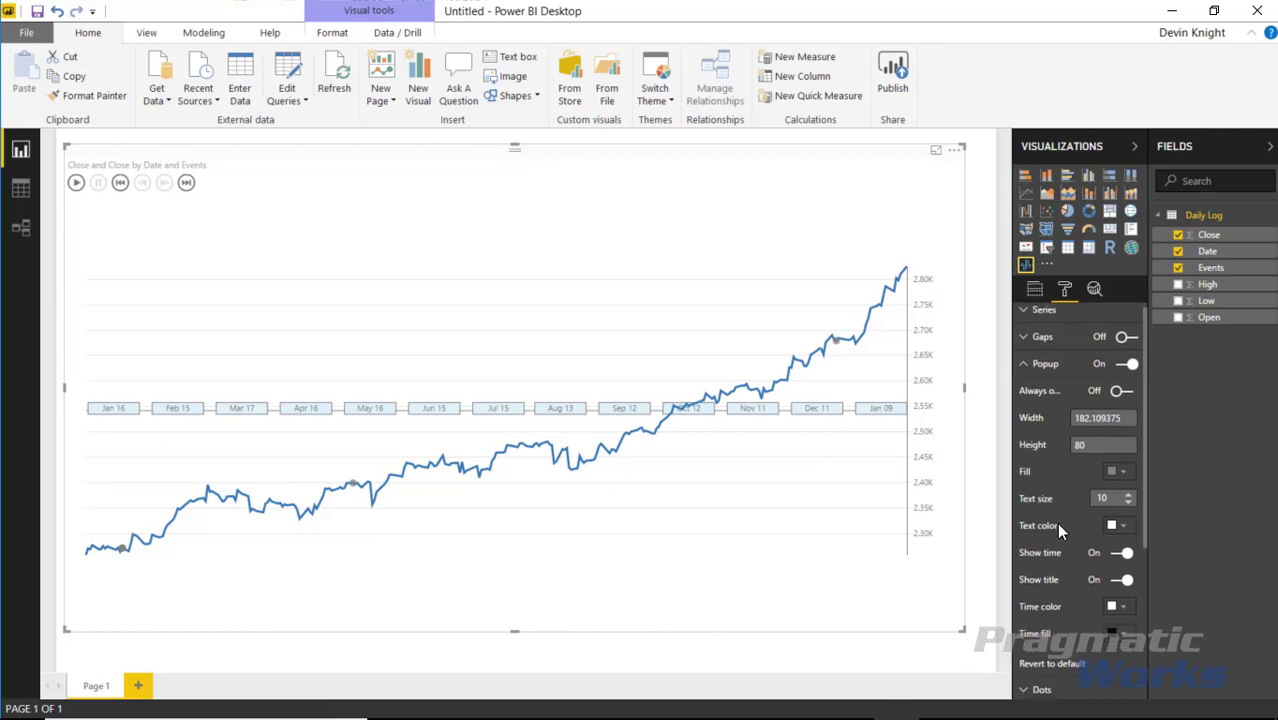
scroll(1056, 522, down, 1)
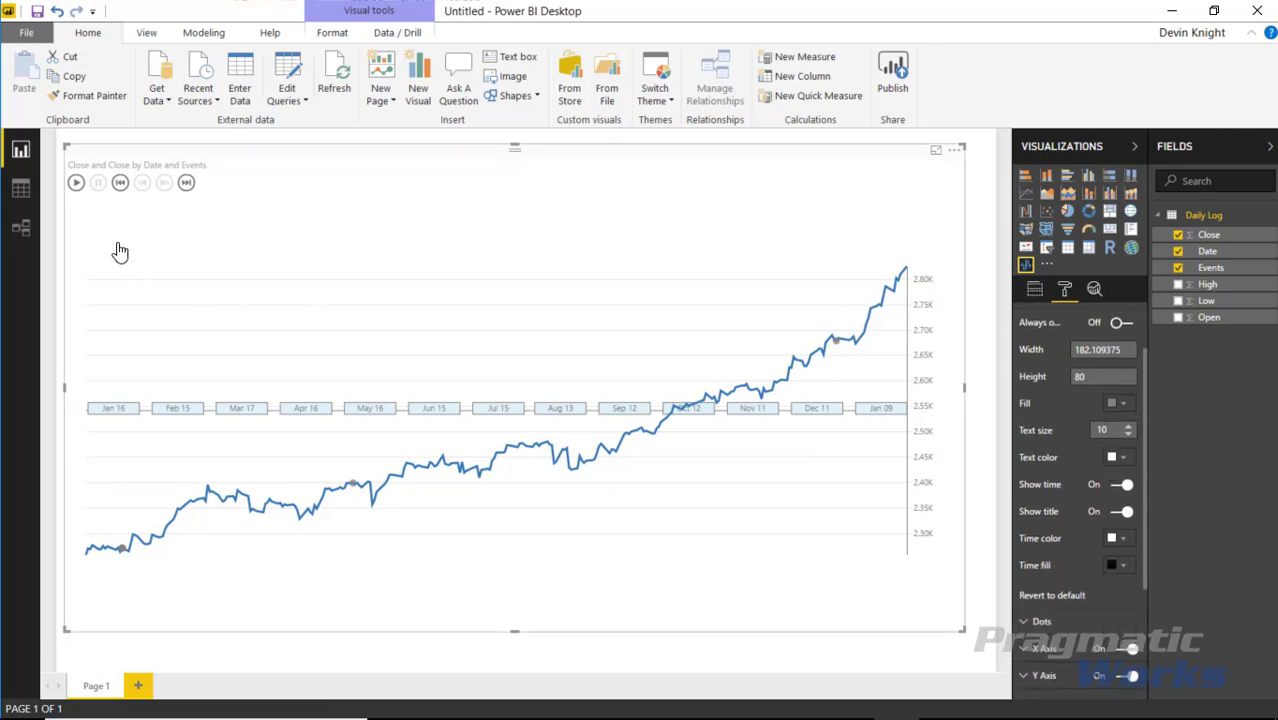
click(120, 183)
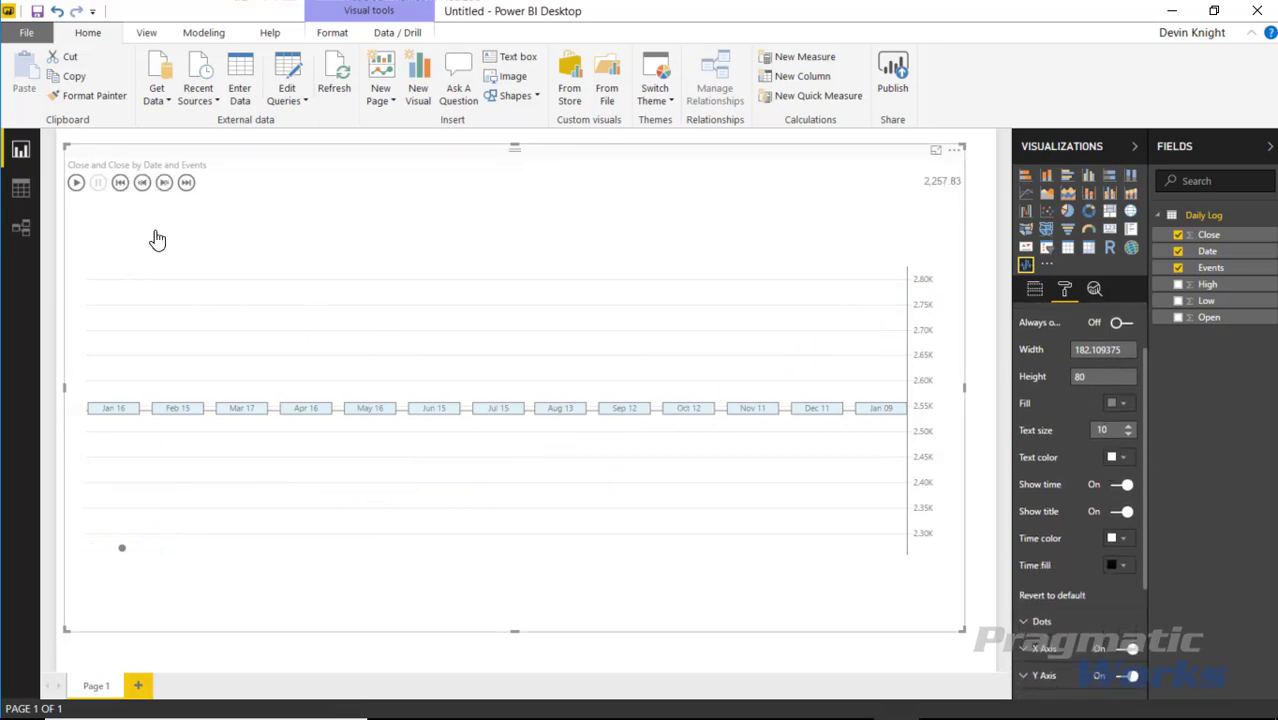
click(76, 183)
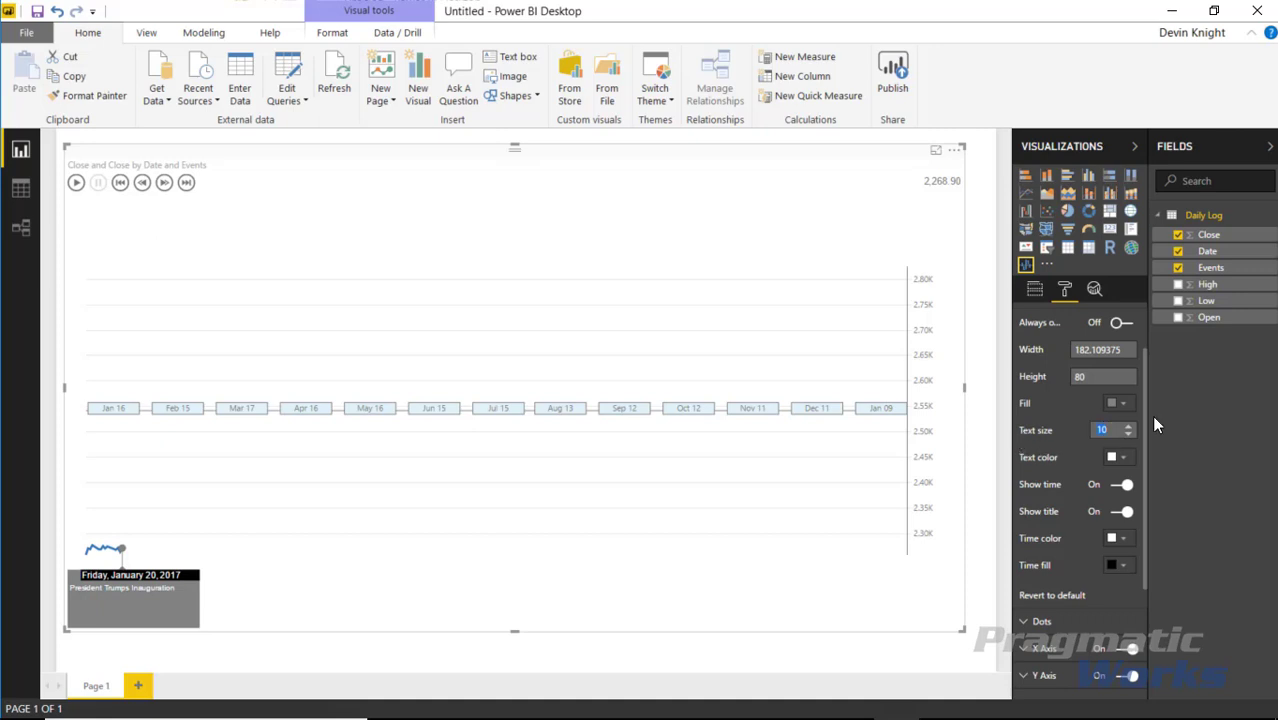
text(13)
key(Return)
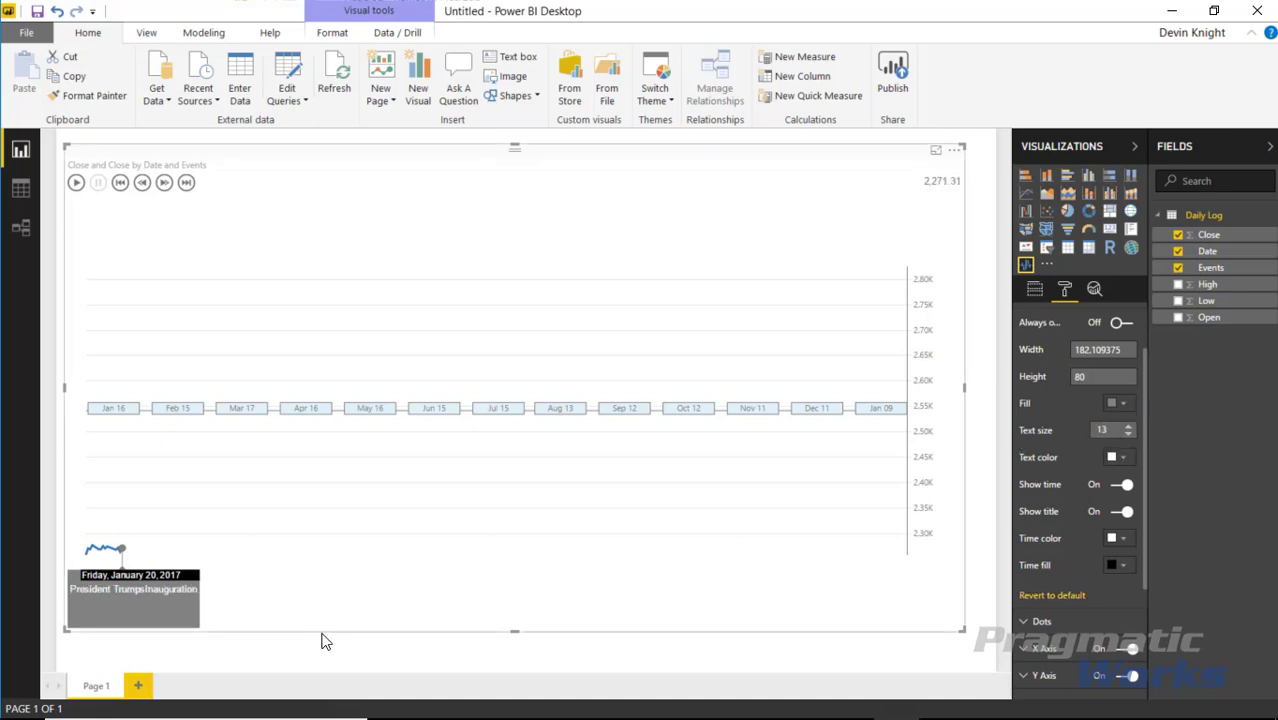
Change the popup's time fill to the darkest purple theme color.
click(1120, 565)
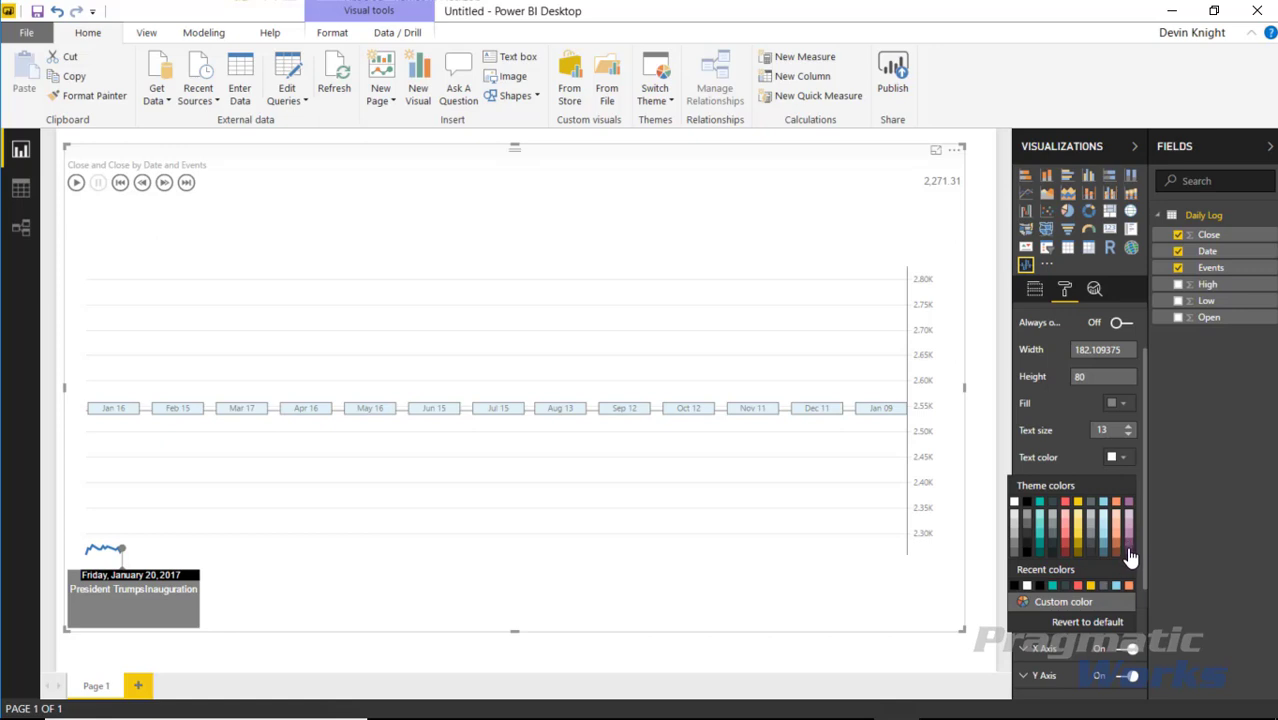
click(1128, 558)
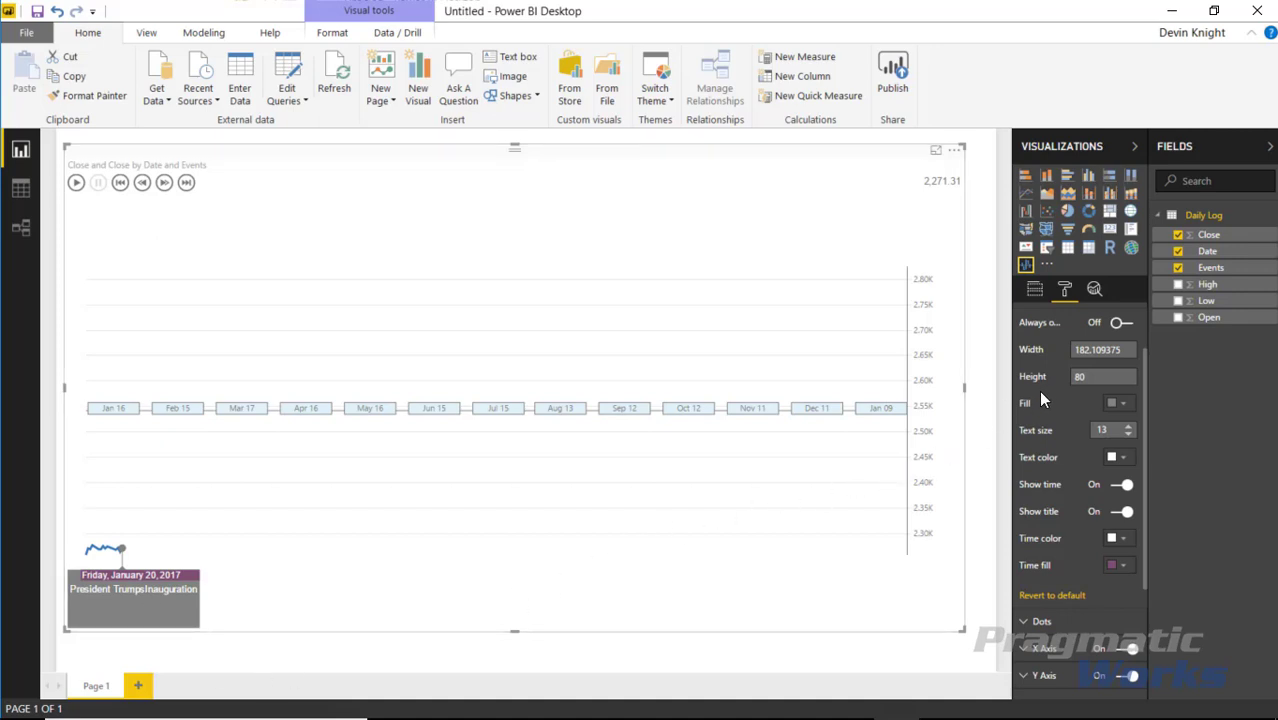
scroll(1080, 390, up, 1)
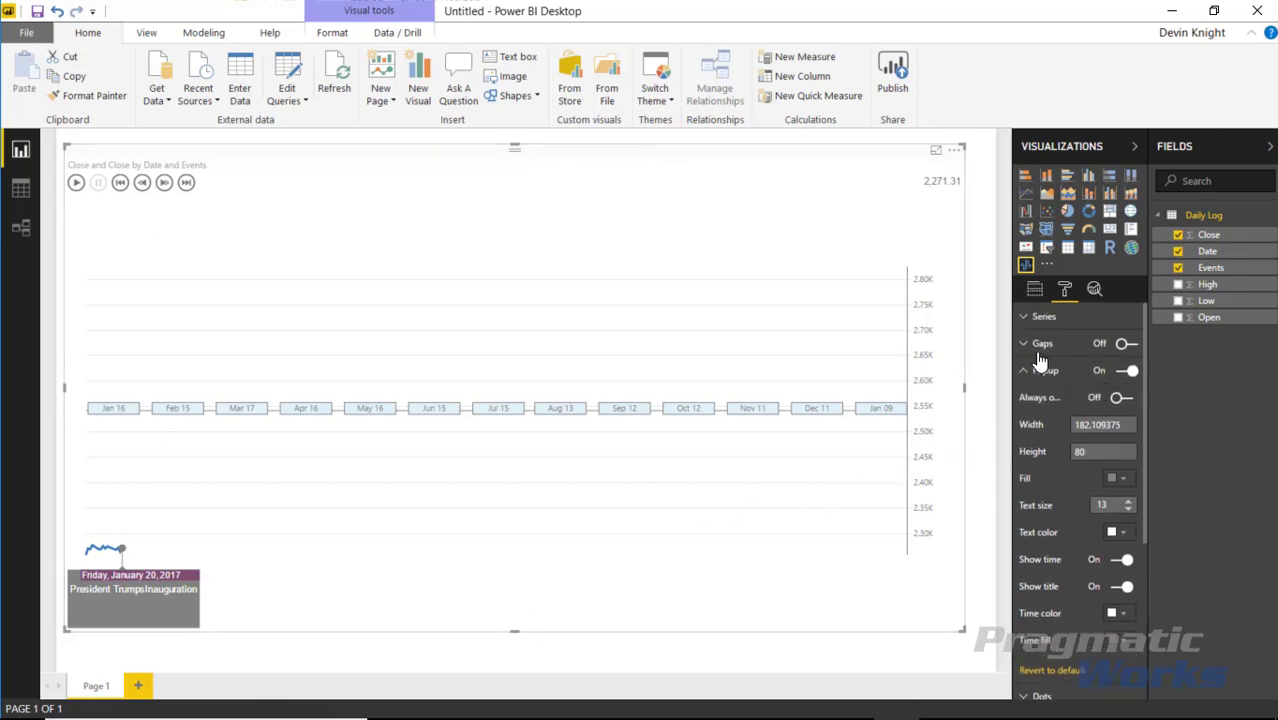
click(1024, 372)
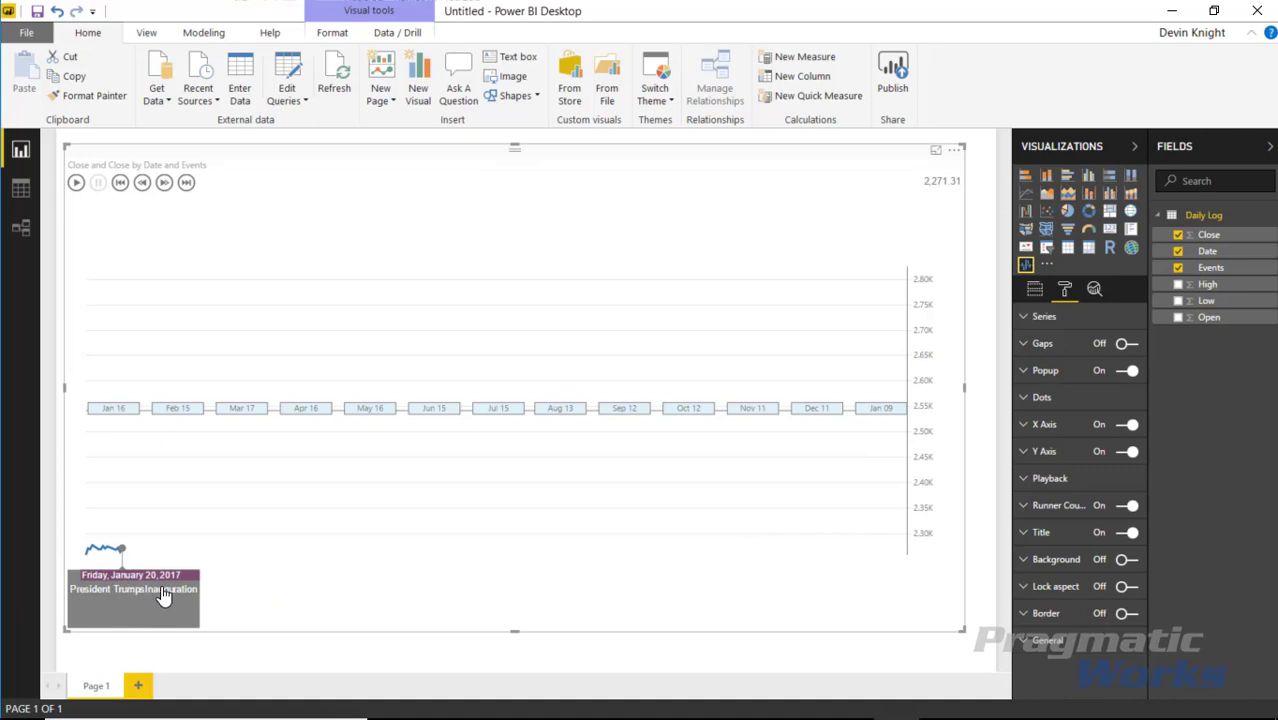
Skip to the end of the timeline and set the default size of the event dots to 15.
click(1023, 398)
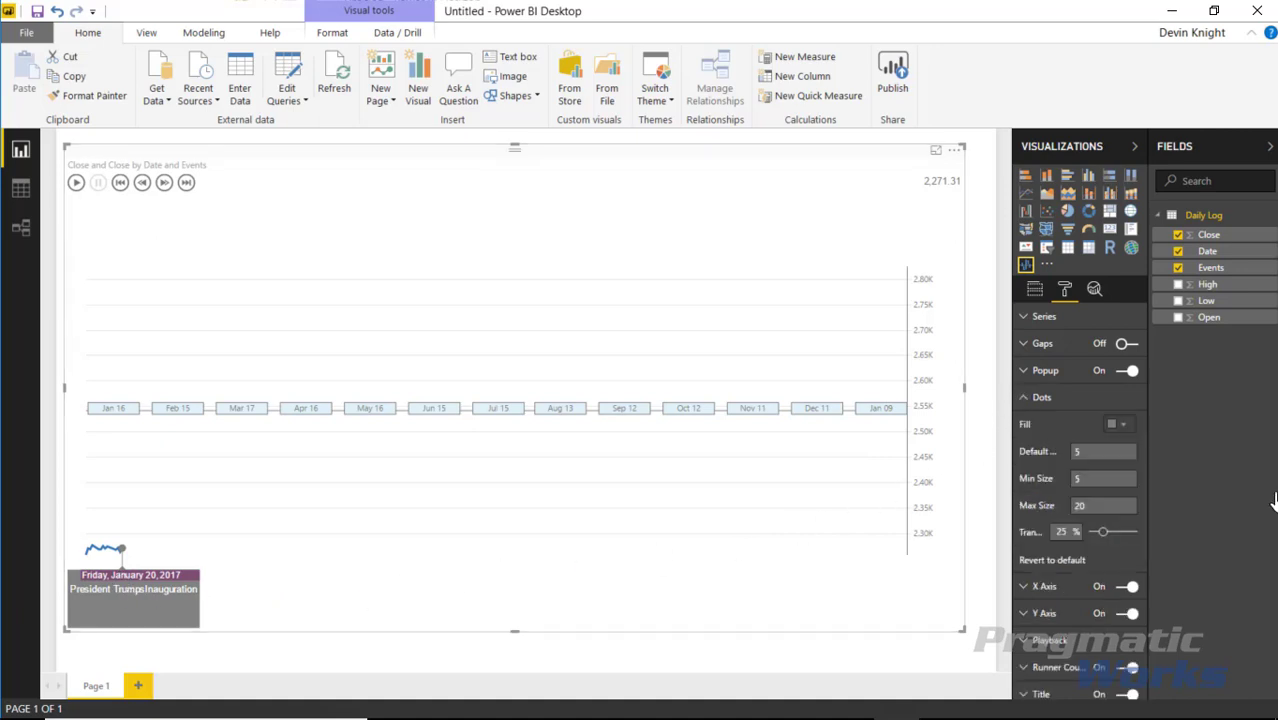
click(186, 182)
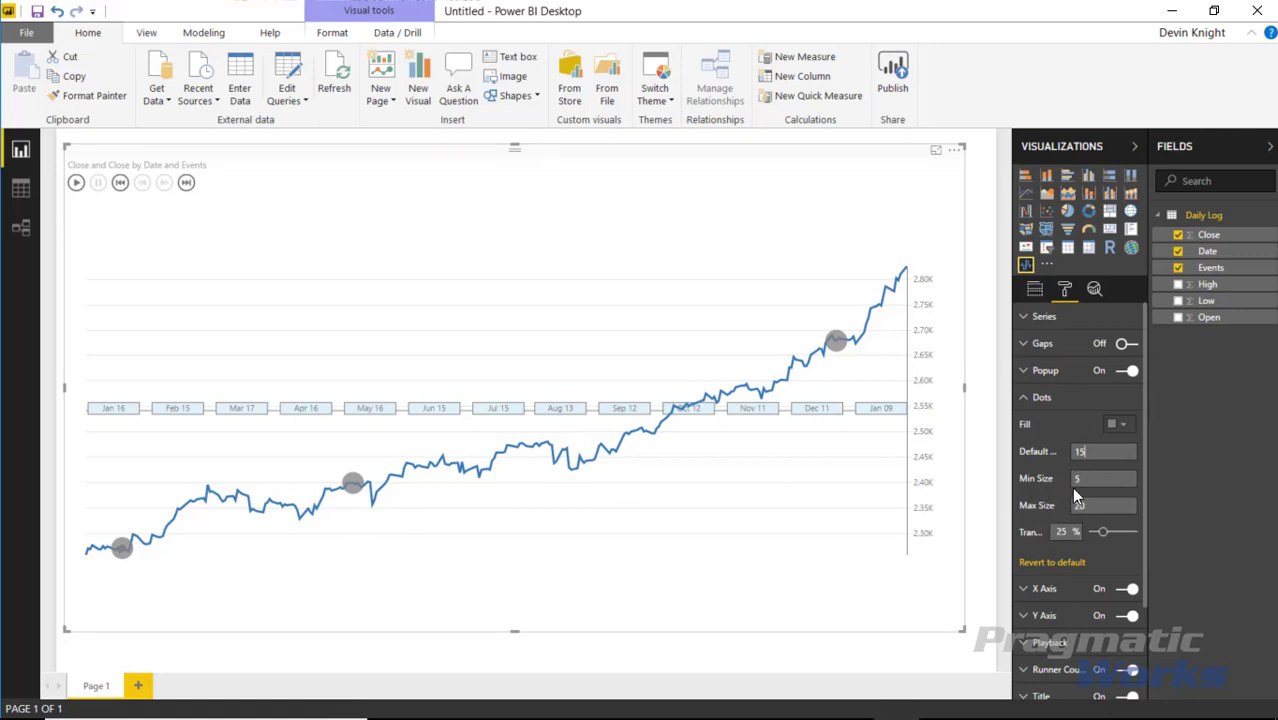
click(1035, 288)
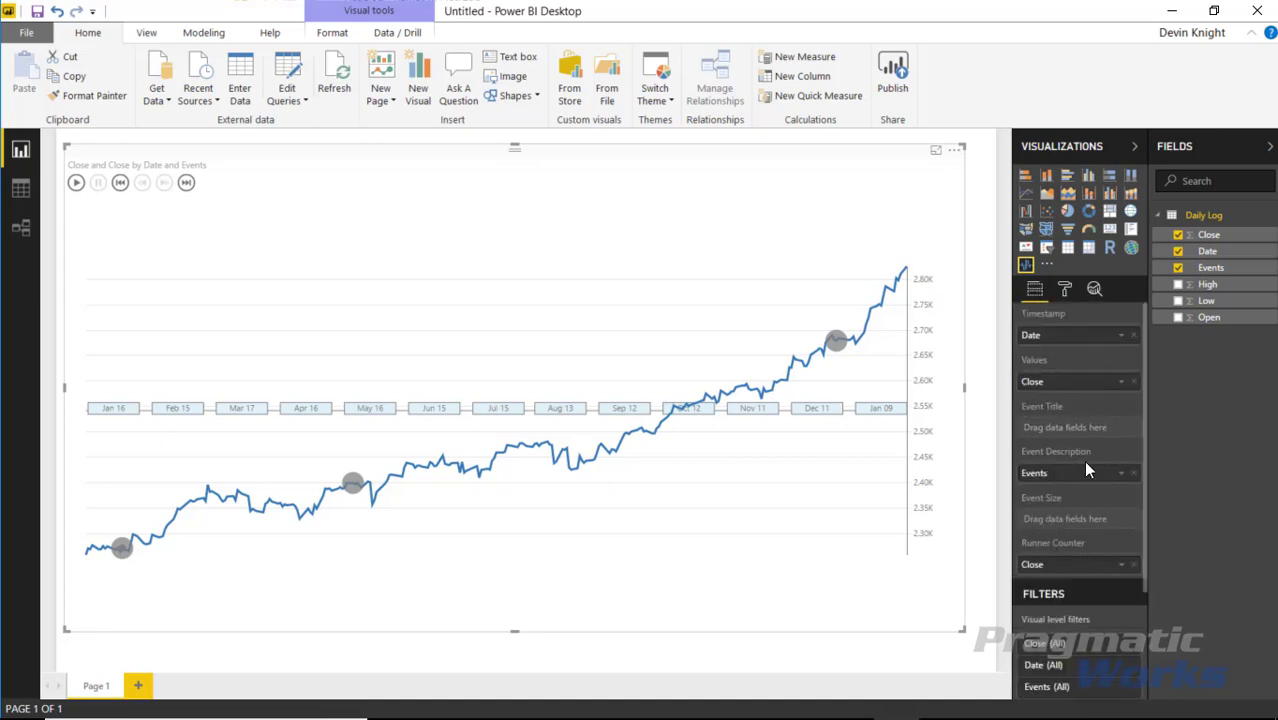
click(1064, 288)
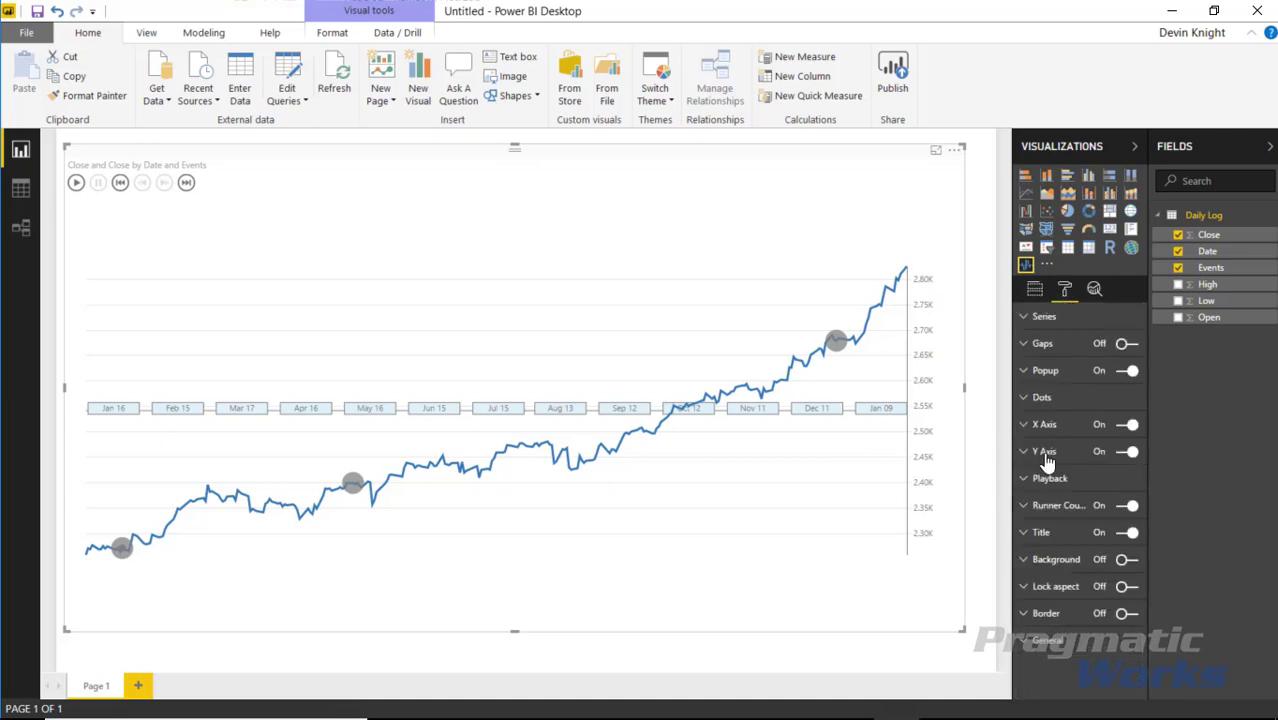
click(1025, 398)
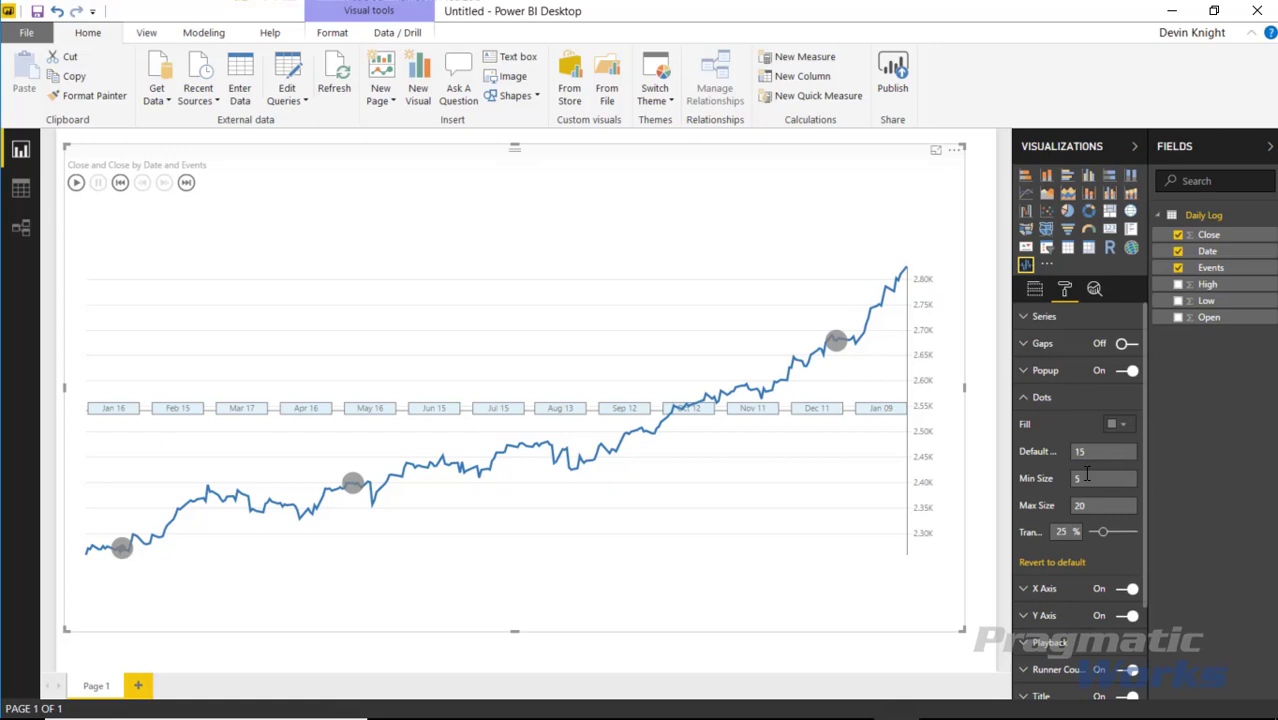
mouse_move(1106, 540)
mouse_down()
mouse_move(1119, 537)
mouse_move(1104, 540)
mouse_up()
click(1025, 398)
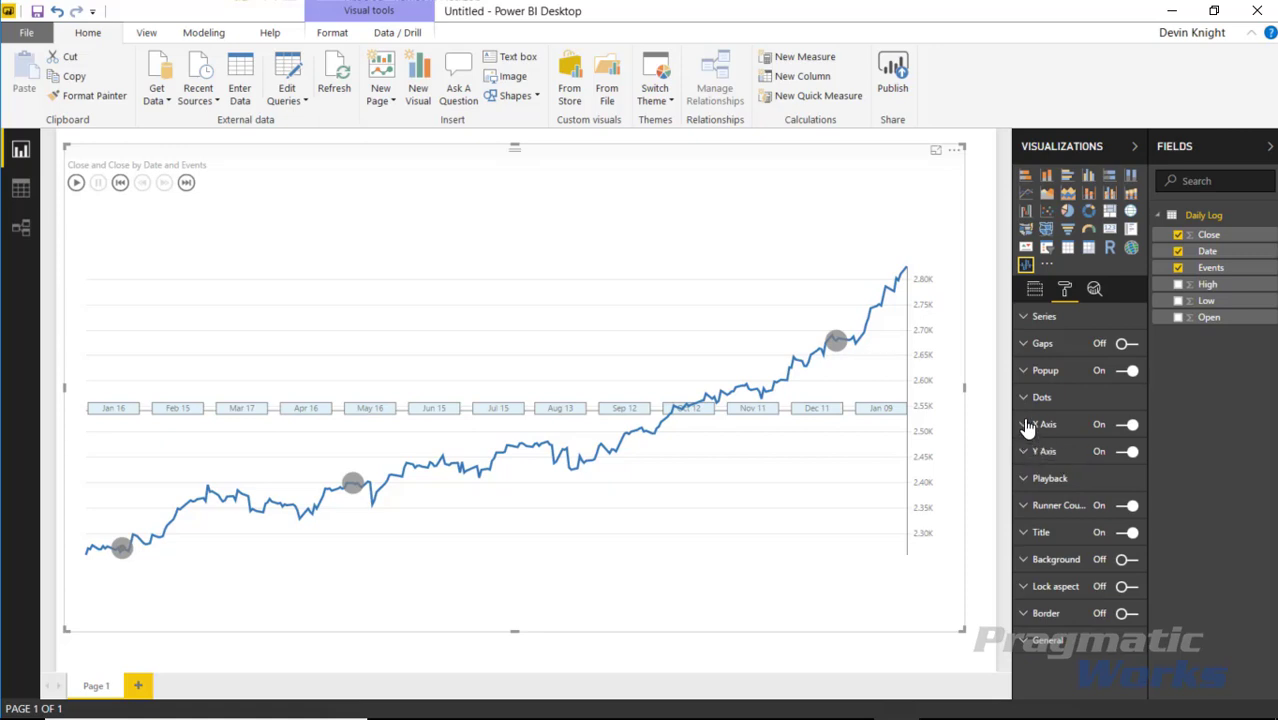
Set the X axis position to Bottom.
click(1027, 424)
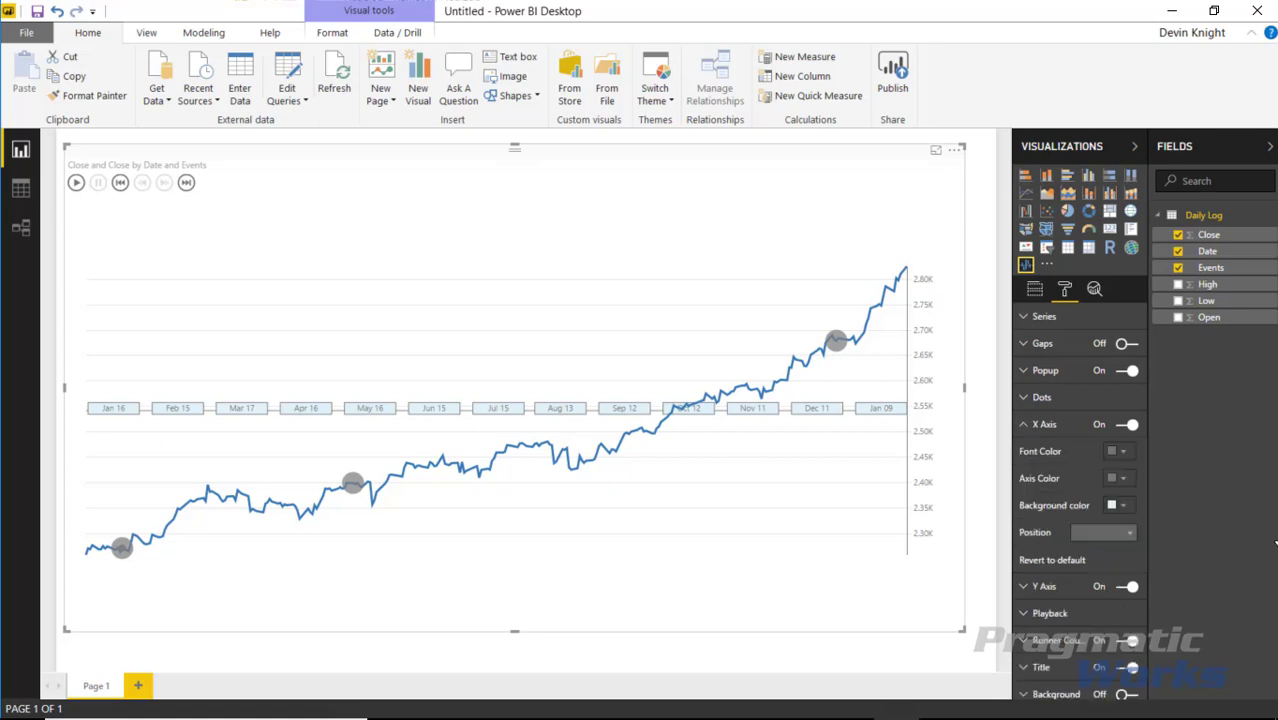
click(1025, 590)
scroll(1045, 595, down, 1)
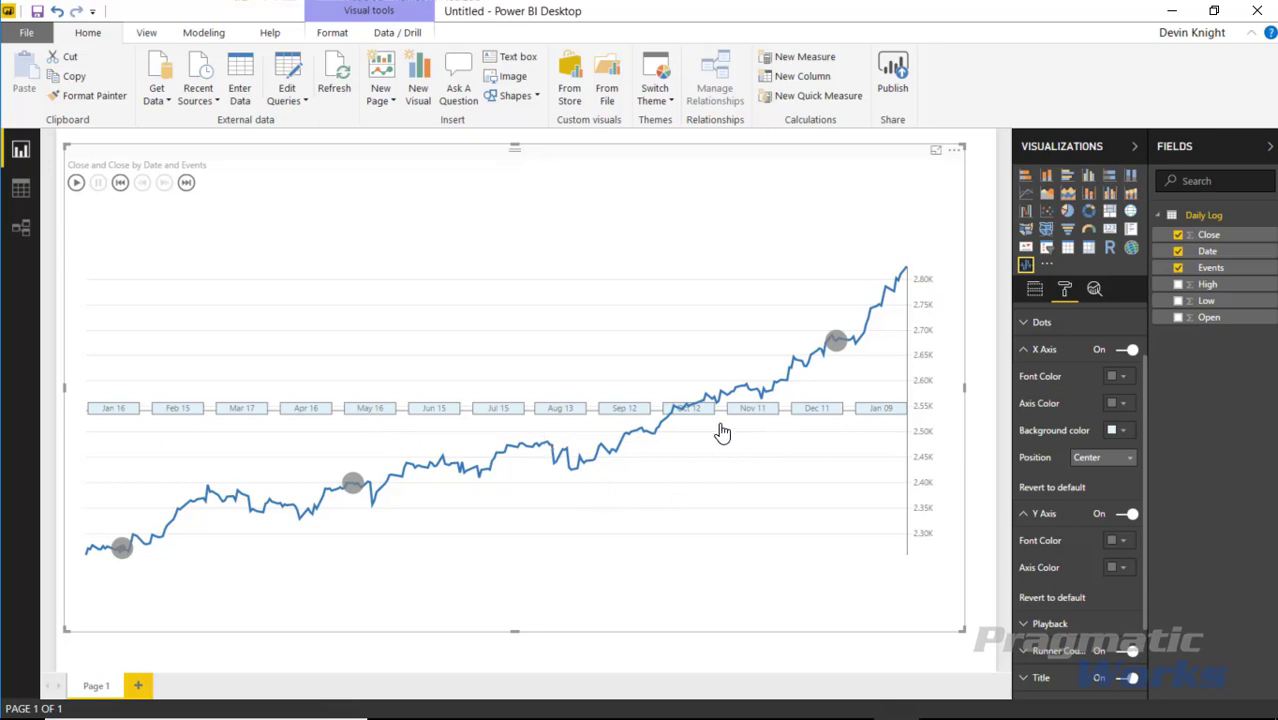
click(1090, 458)
click(1088, 491)
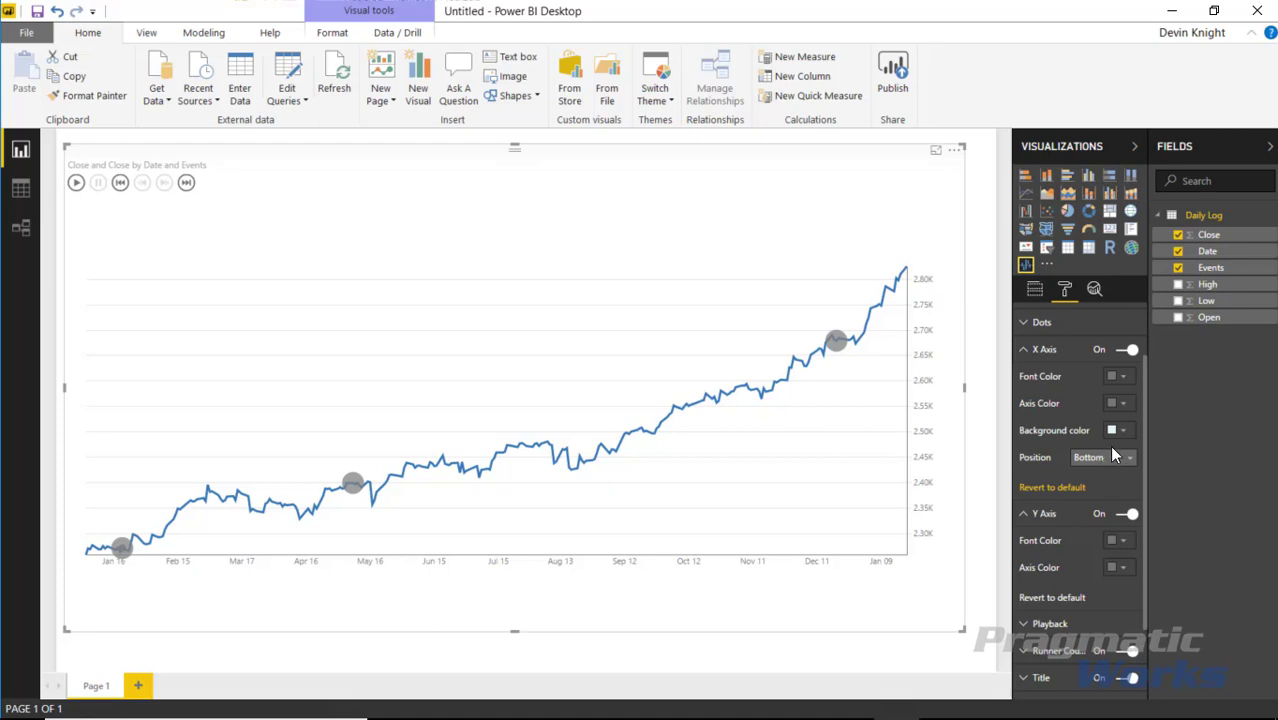
Set both the font color and the axis color of the X axis to black.
click(1117, 376)
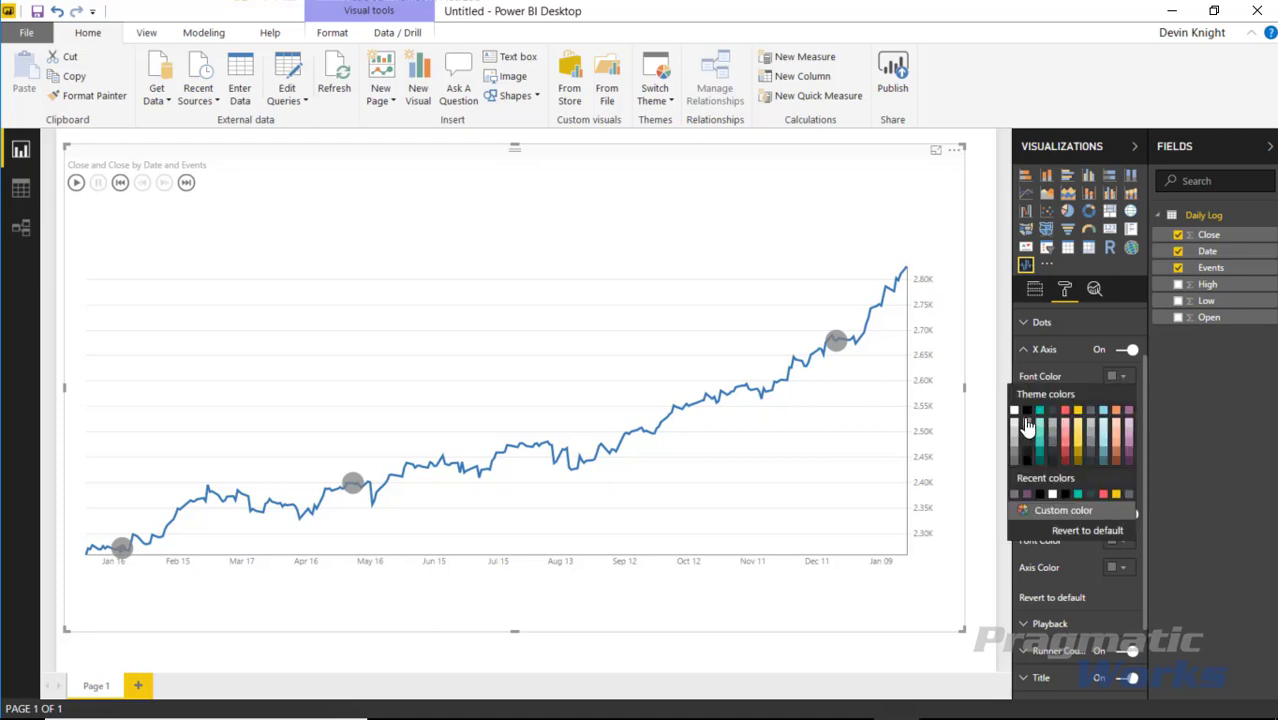
click(1026, 428)
click(1110, 403)
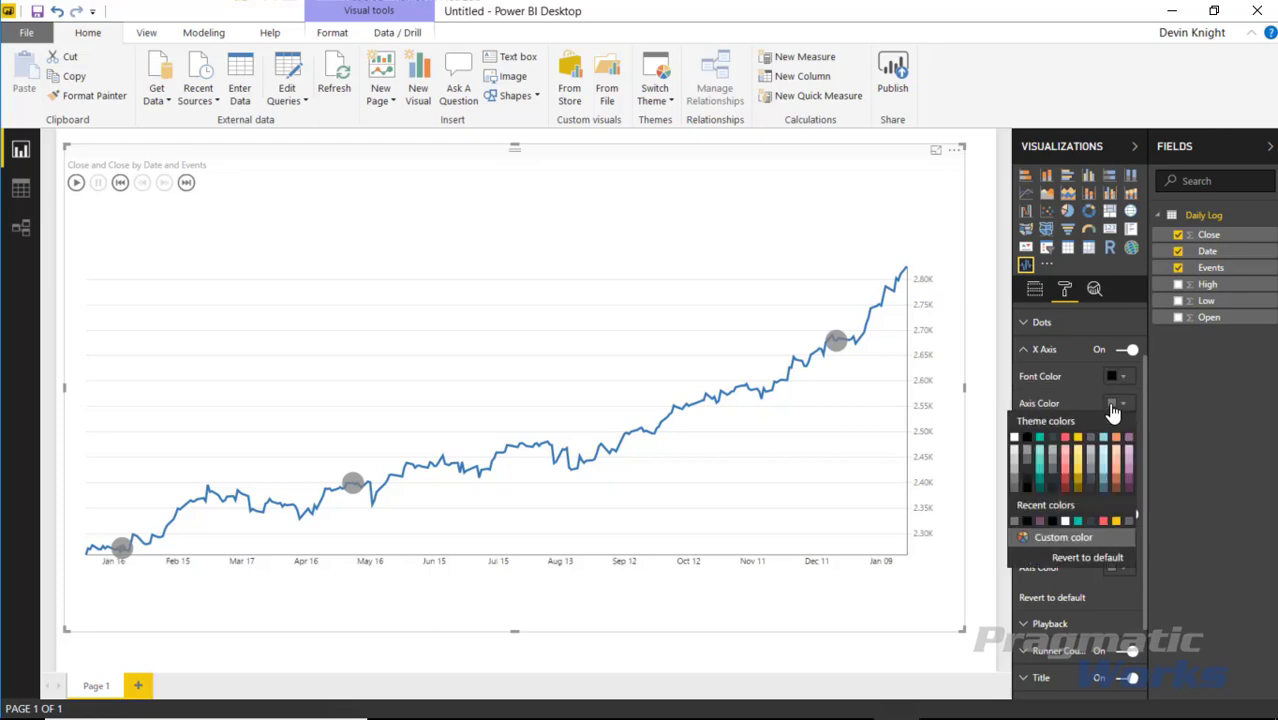
click(1028, 455)
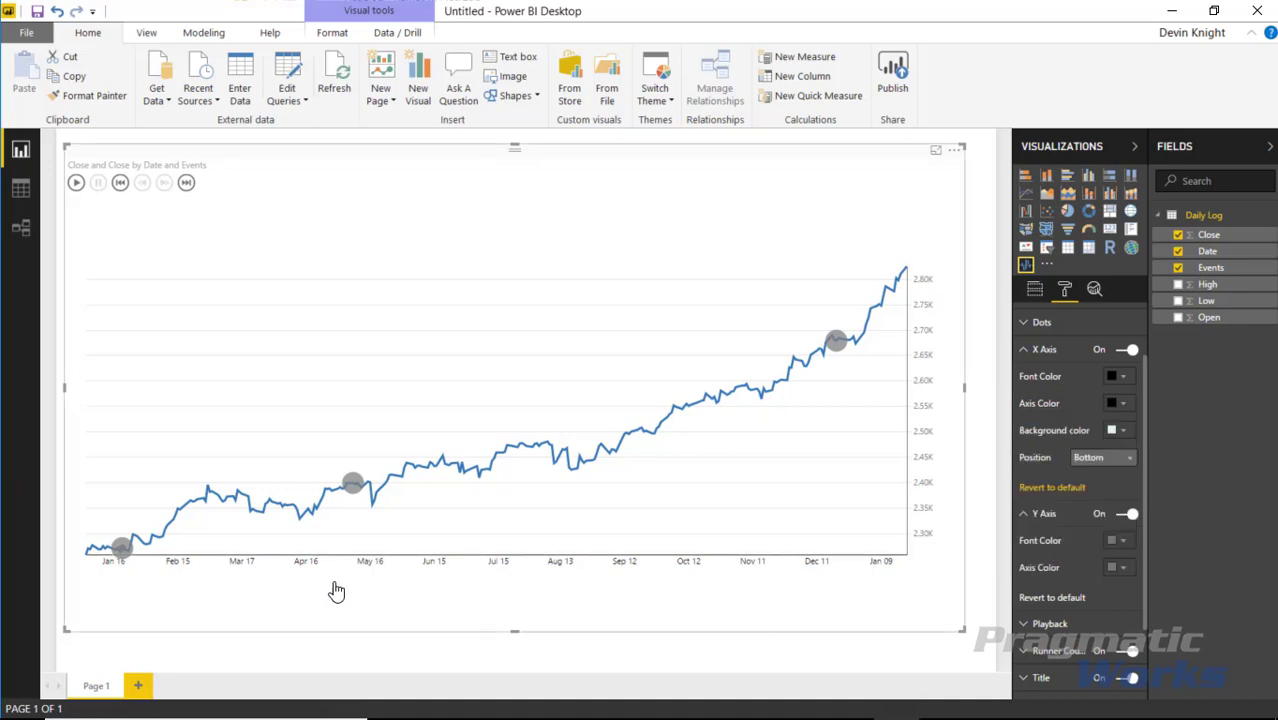
click(1023, 349)
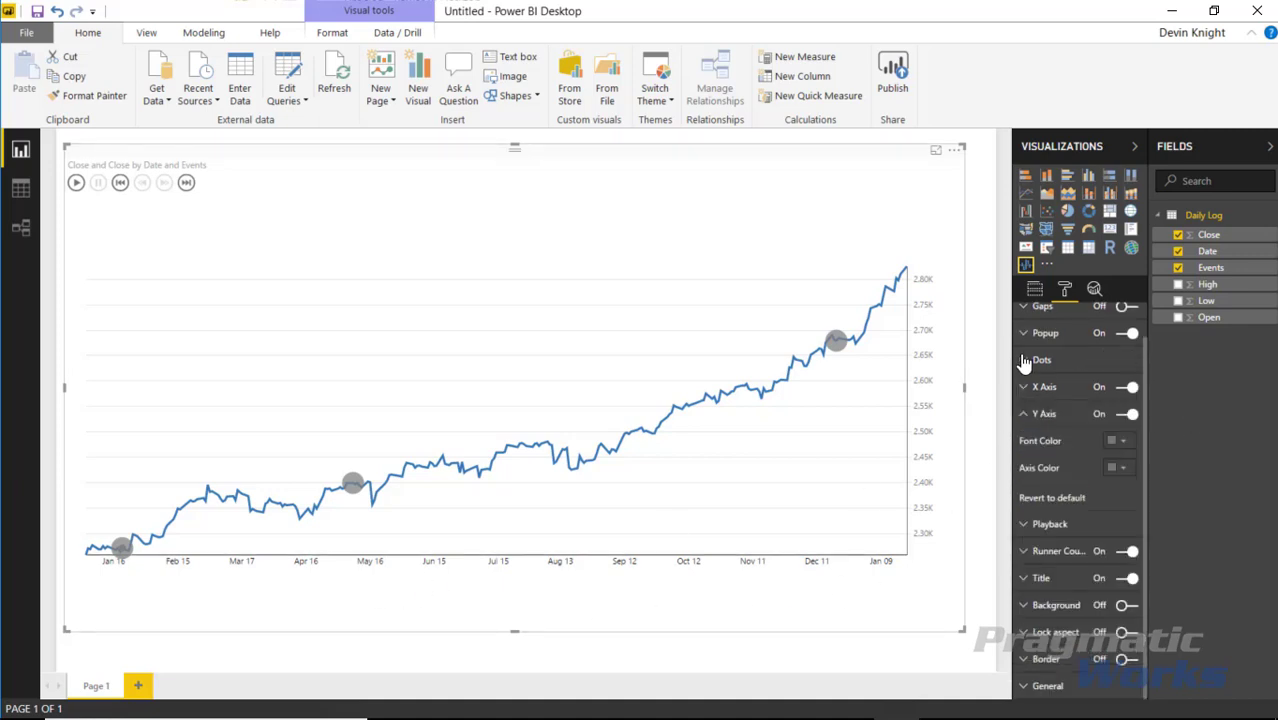
Set both the font color and the axis color of the Y axis to black.
click(1118, 441)
click(1030, 480)
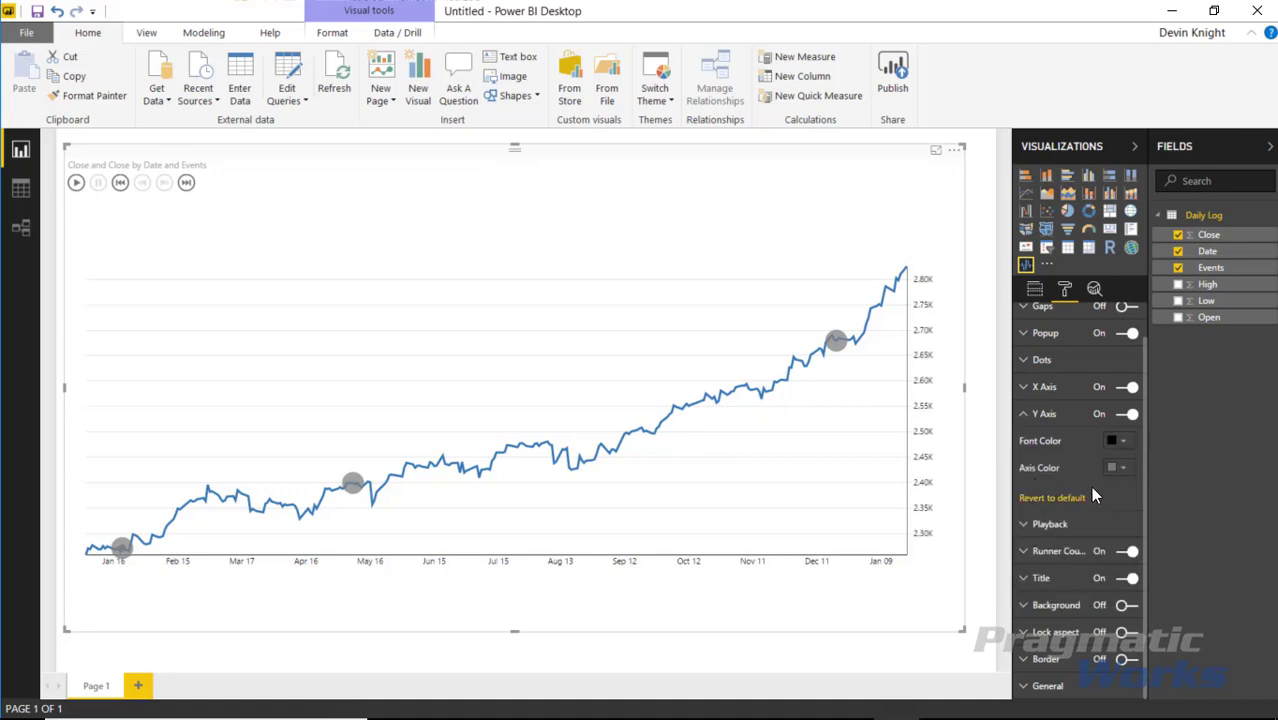
click(1117, 471)
click(1027, 505)
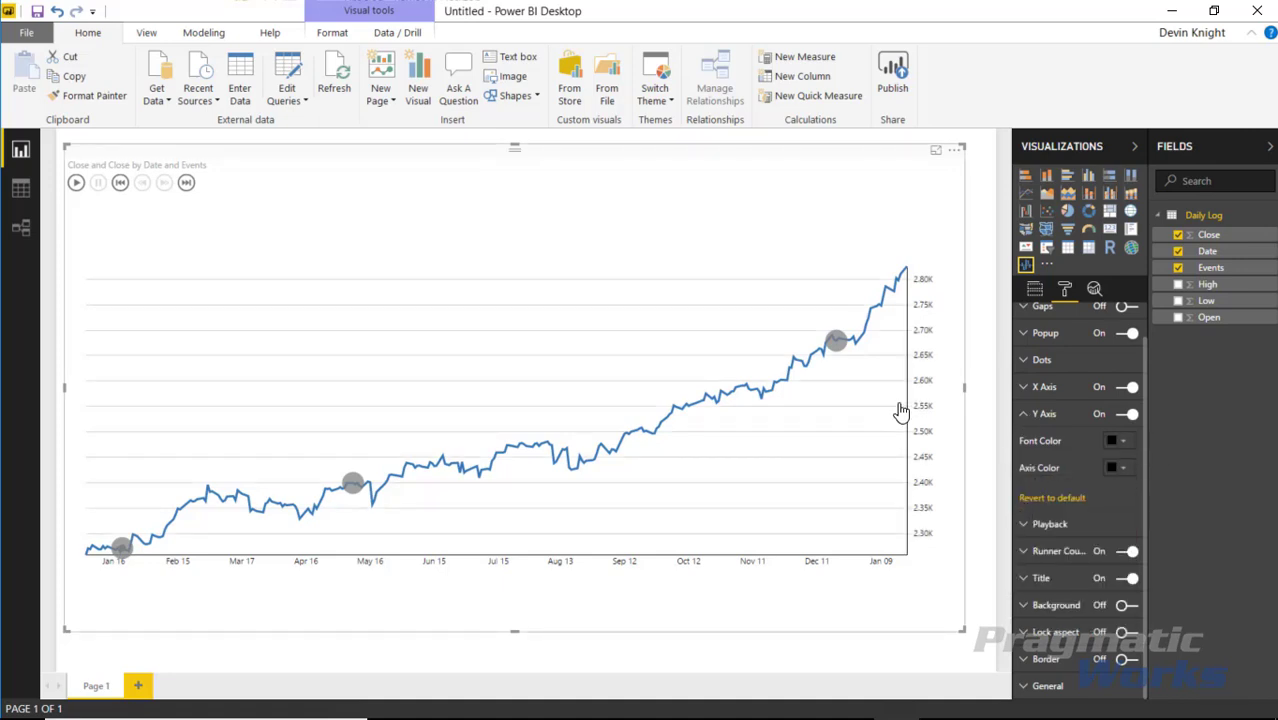
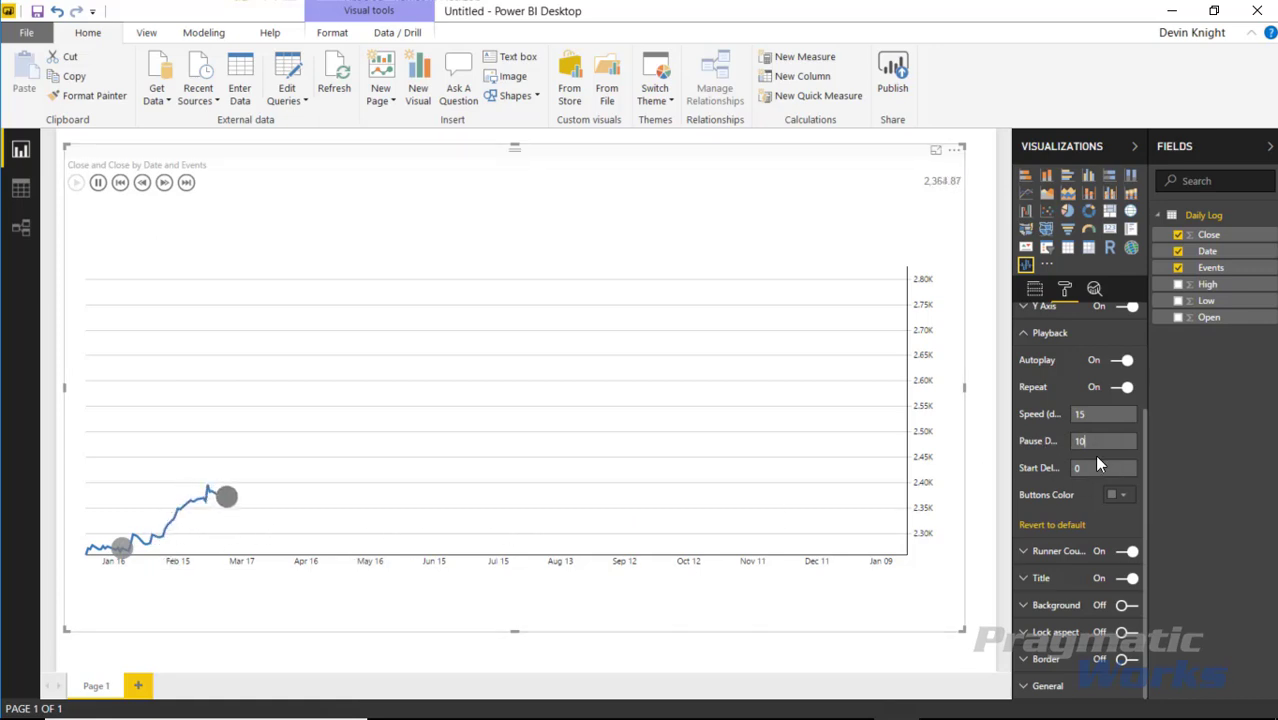
Set the playback pause duration to 5 and change the playback buttons' color to red.
double_click(1100, 441)
text(5)
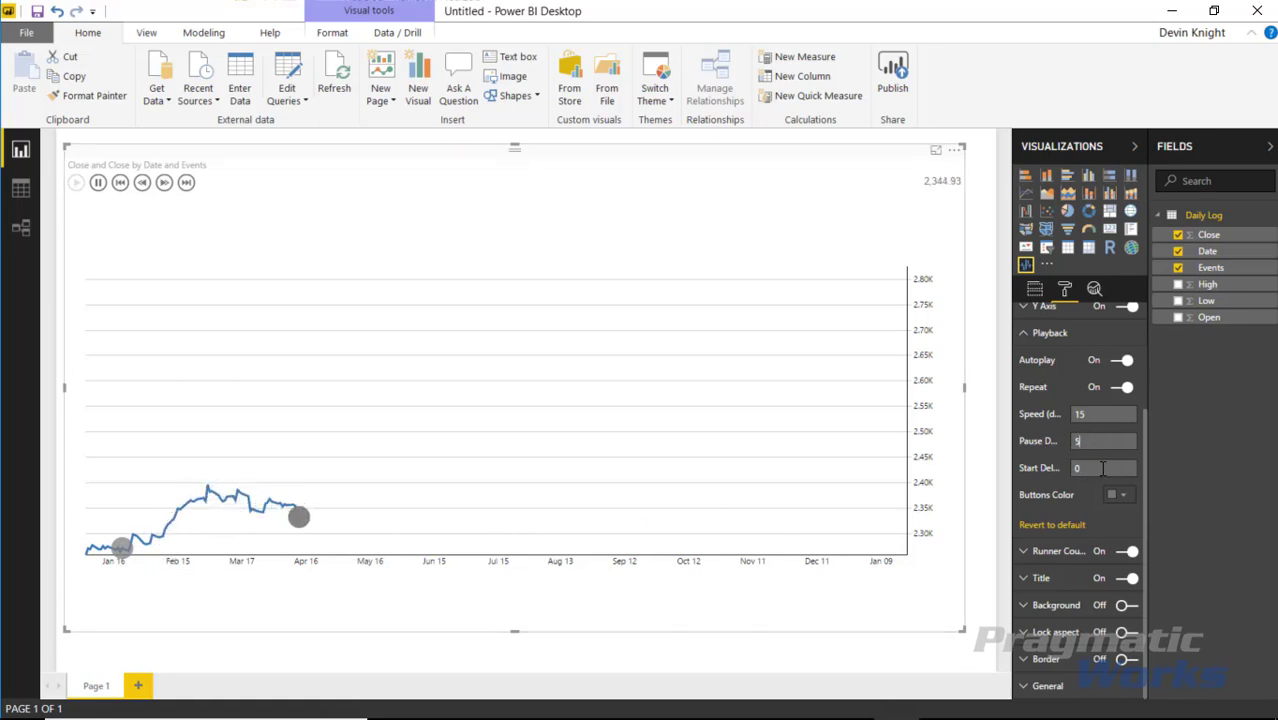
key(Tab)
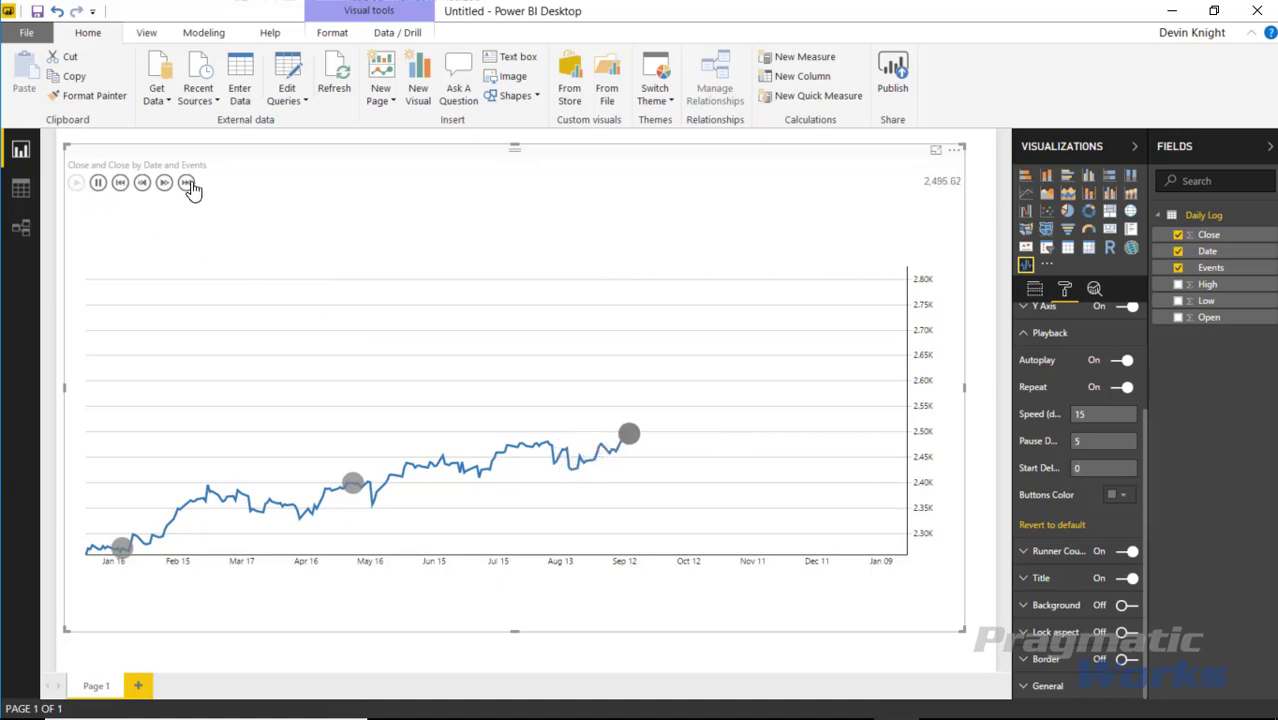
click(1131, 498)
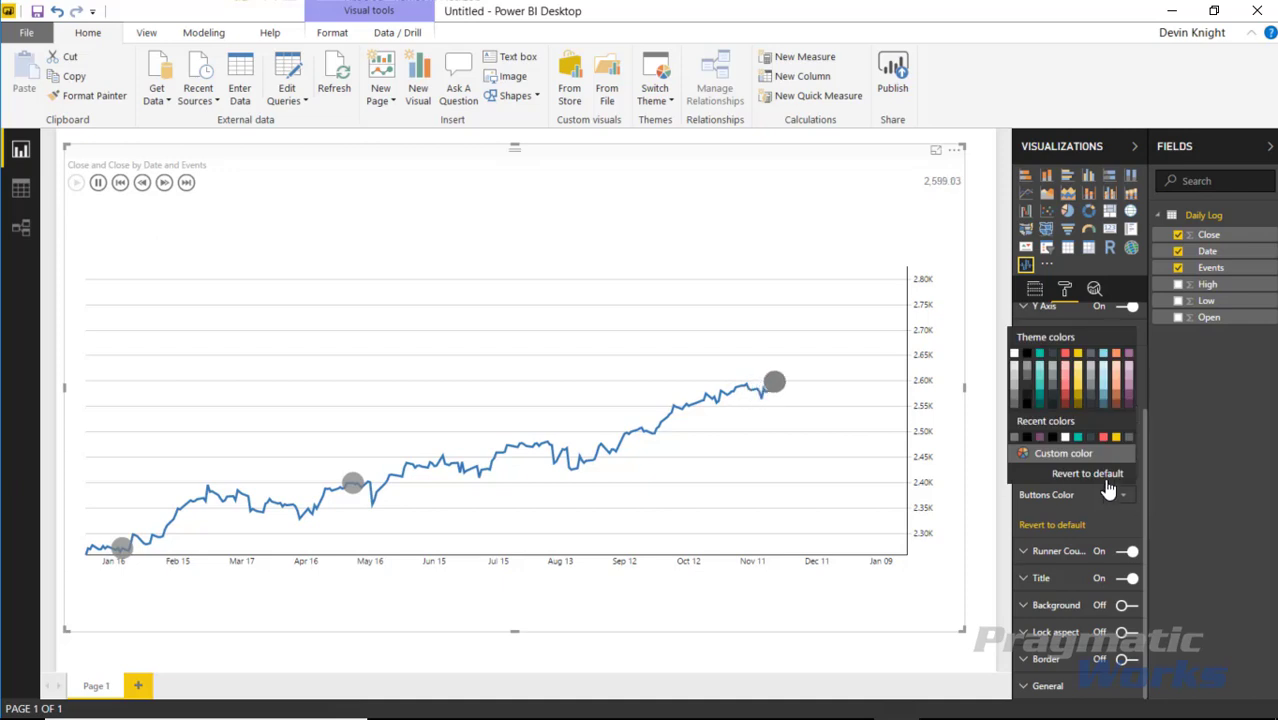
click(1103, 437)
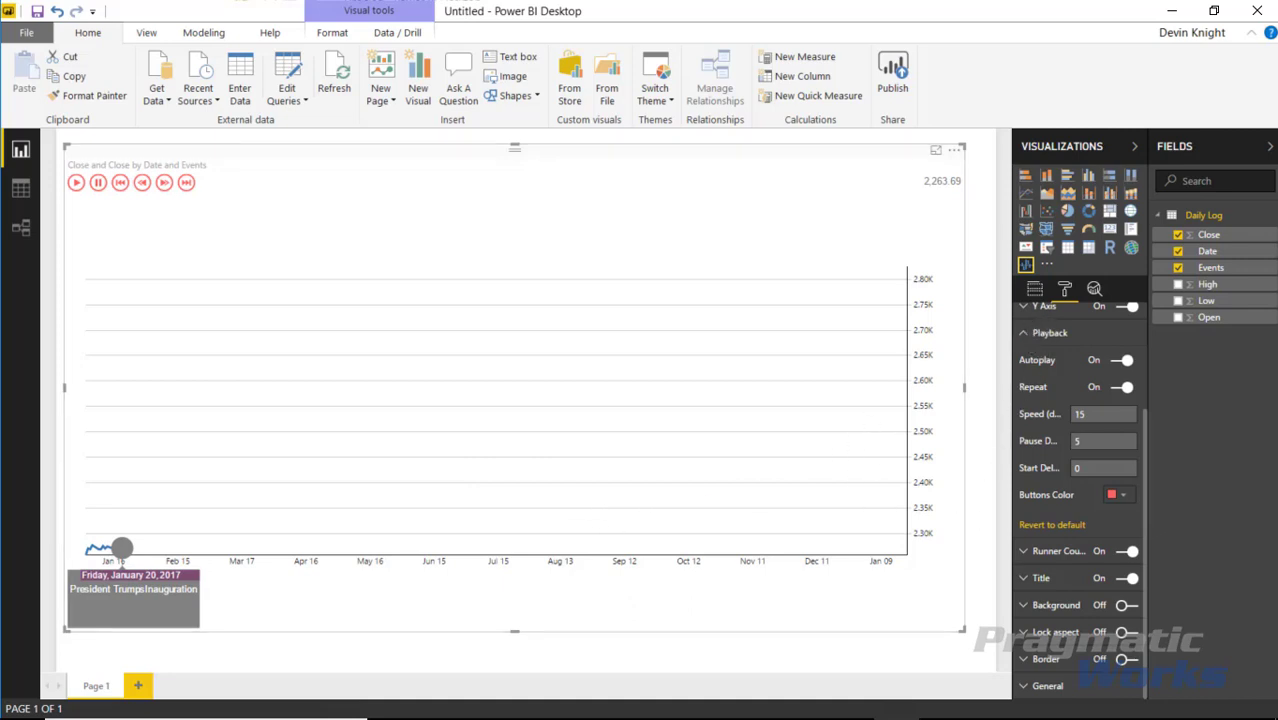
click(1095, 333)
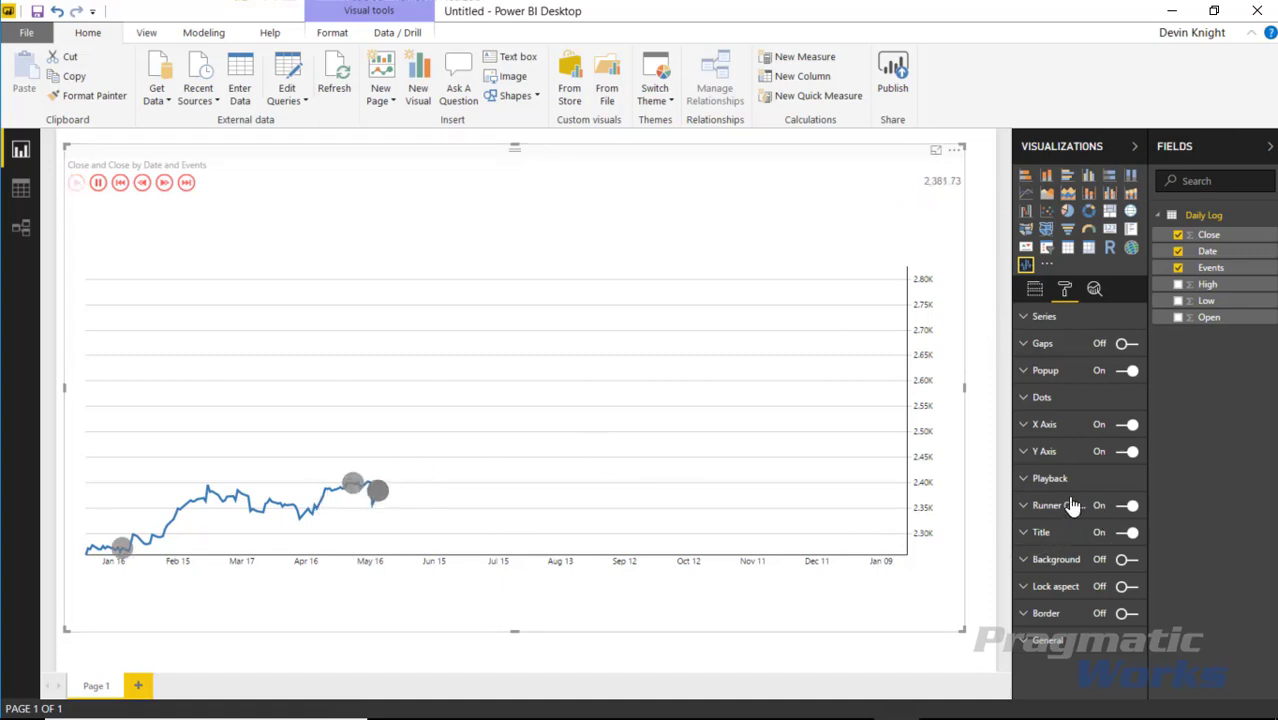
Set the runner counter's label to "S&P 500 - ", with no spaces around the ampersand.
click(1022, 508)
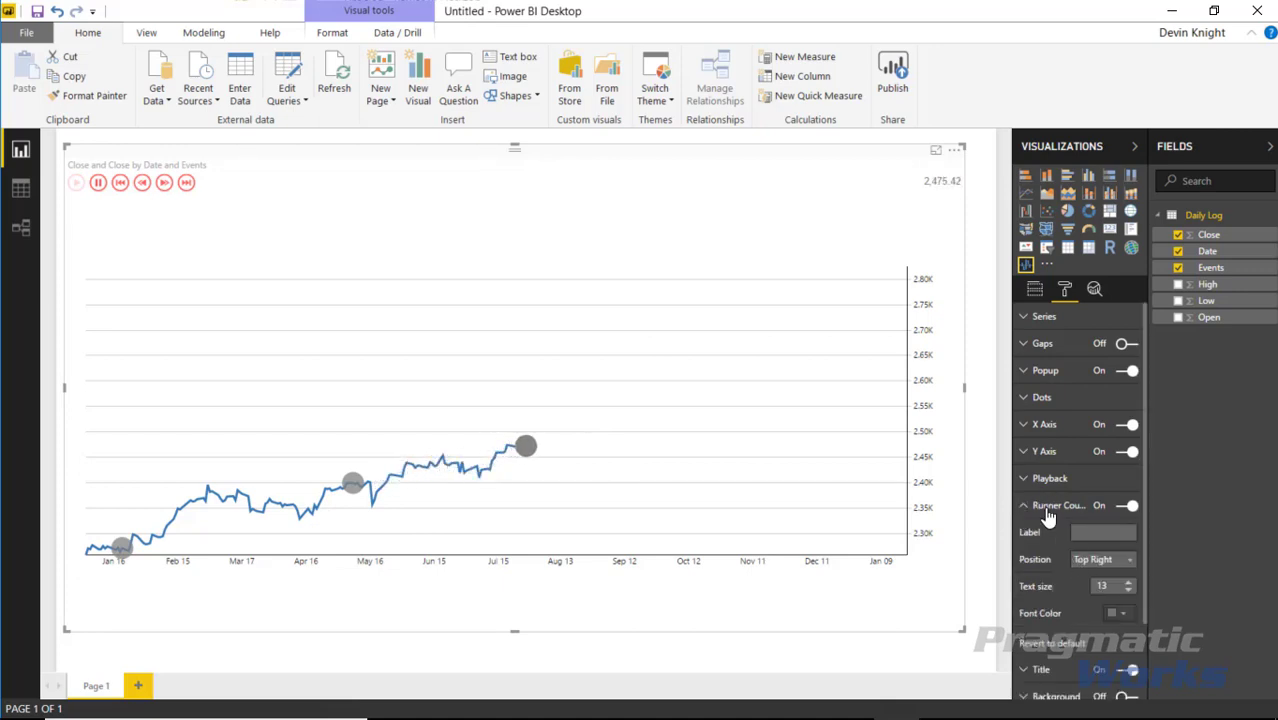
click(1092, 533)
text($ %)
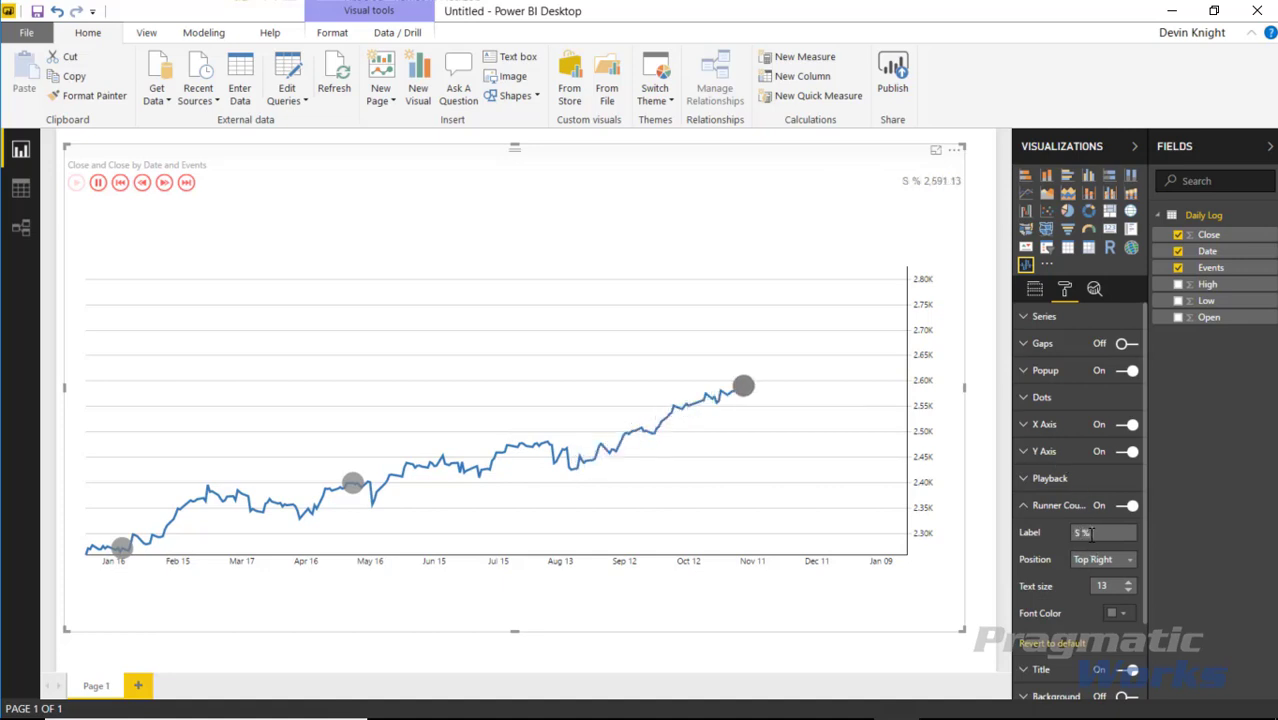
key(BackSpace)
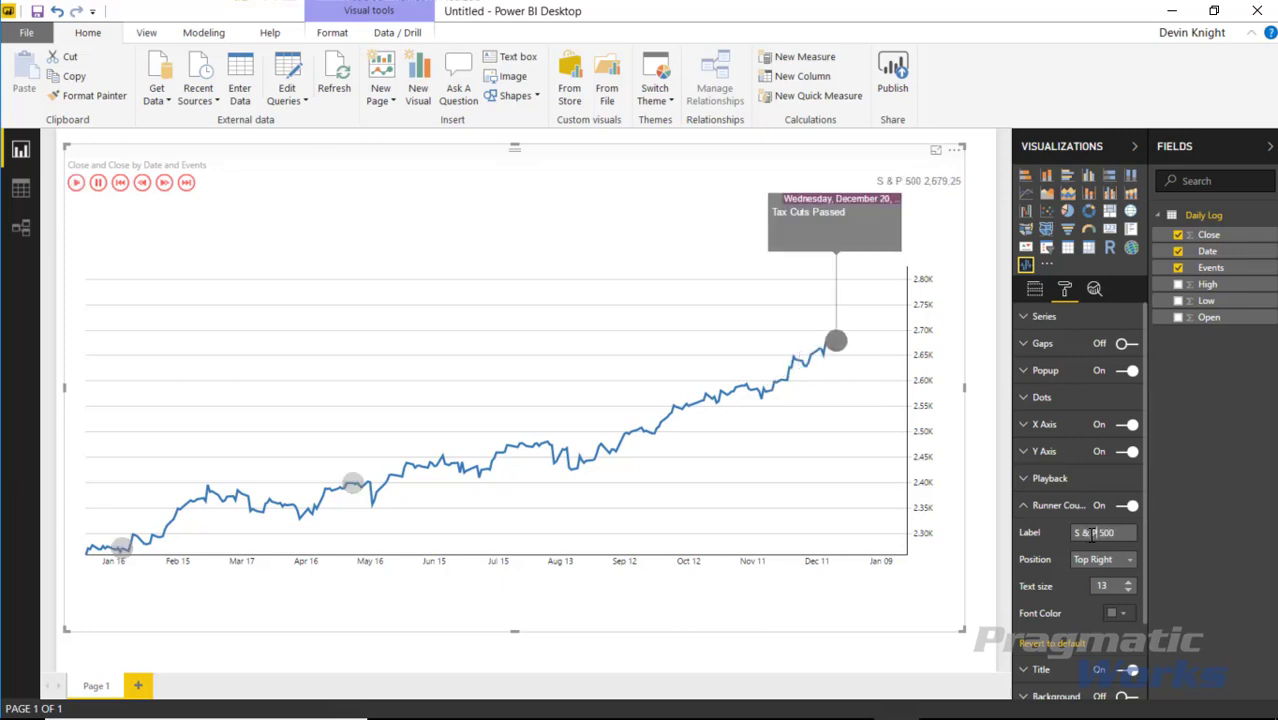
click(1093, 533)
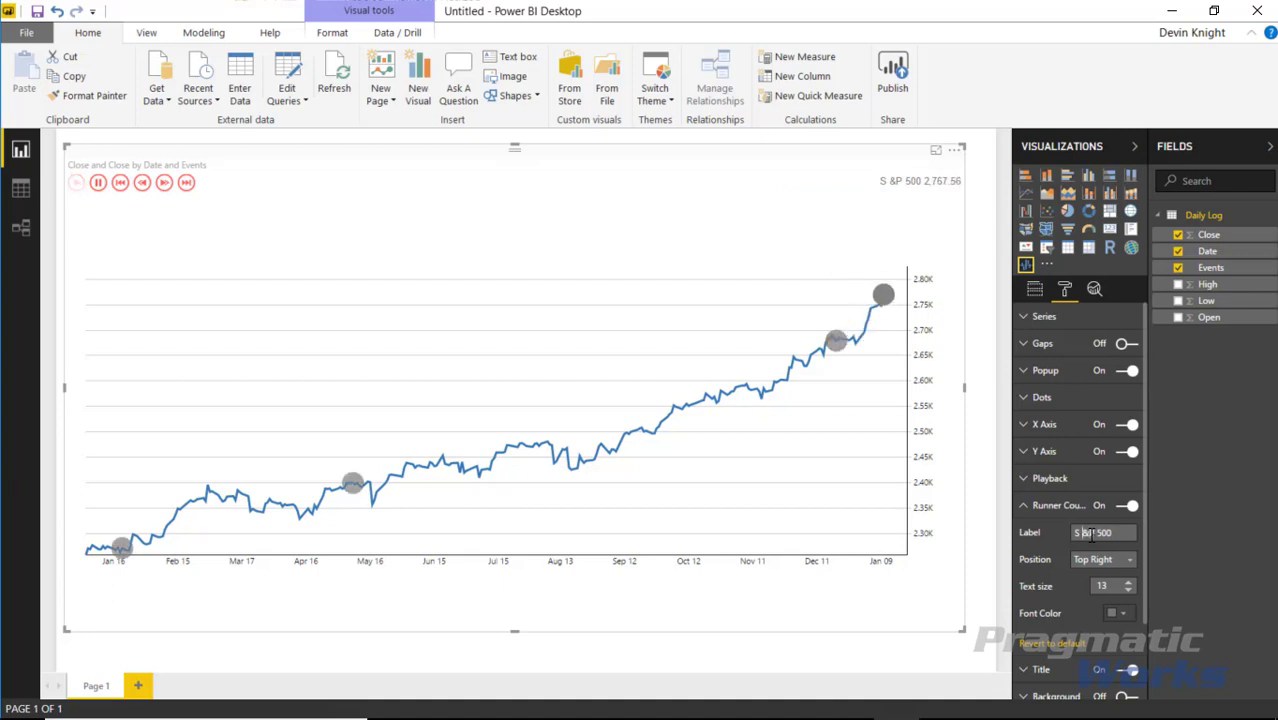
key(BackSpace)
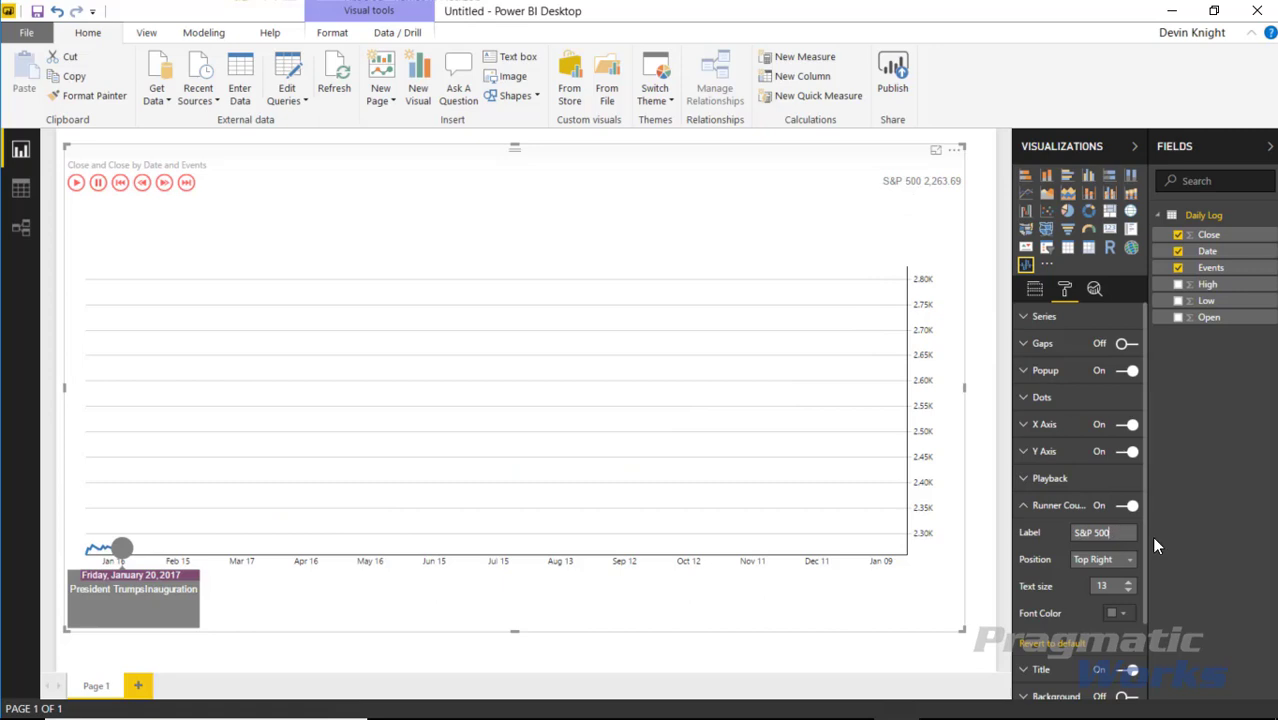
text(-)
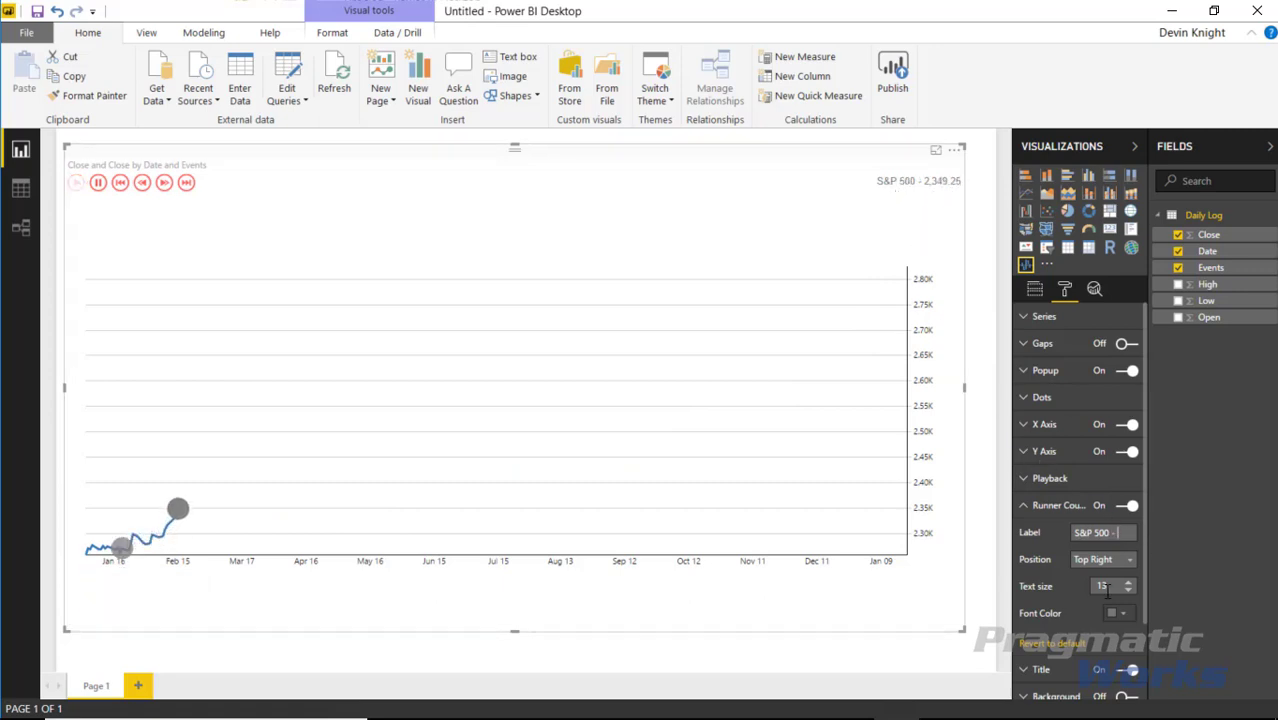
Set the runner counter's text size to 18 and its font color to black.
click(1128, 582)
click(1128, 582)
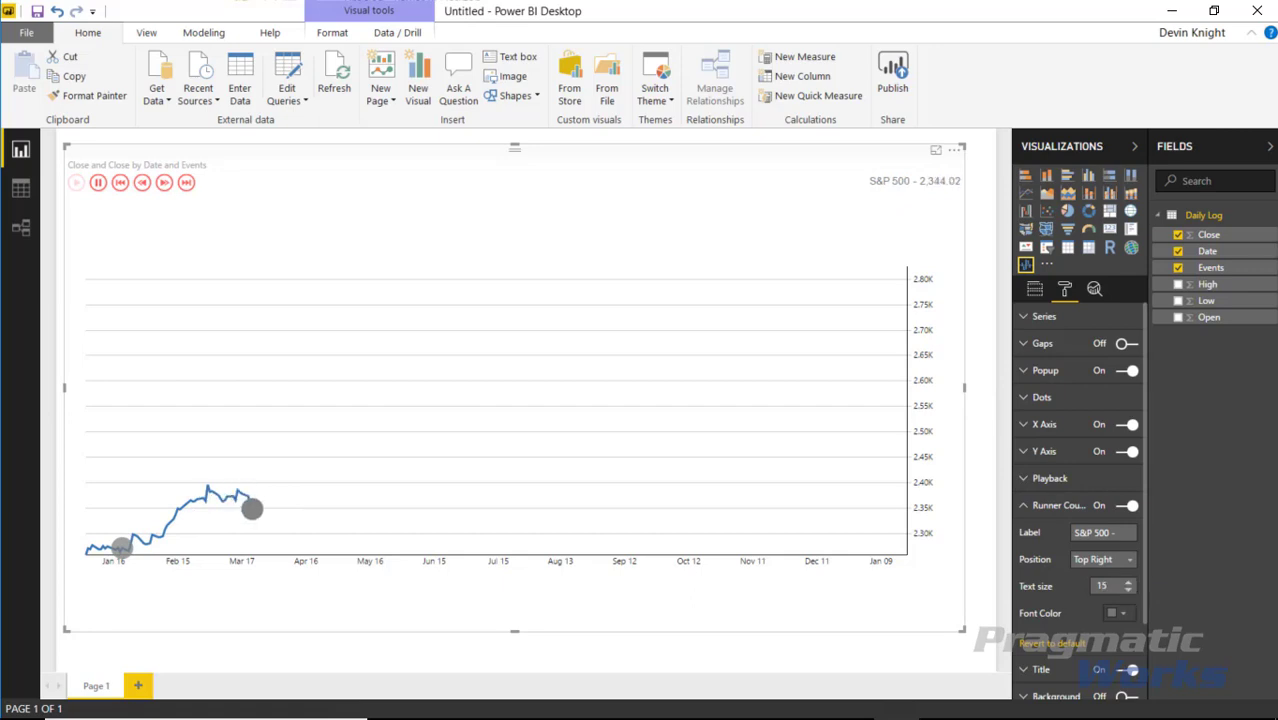
click(1128, 582)
click(1128, 582)
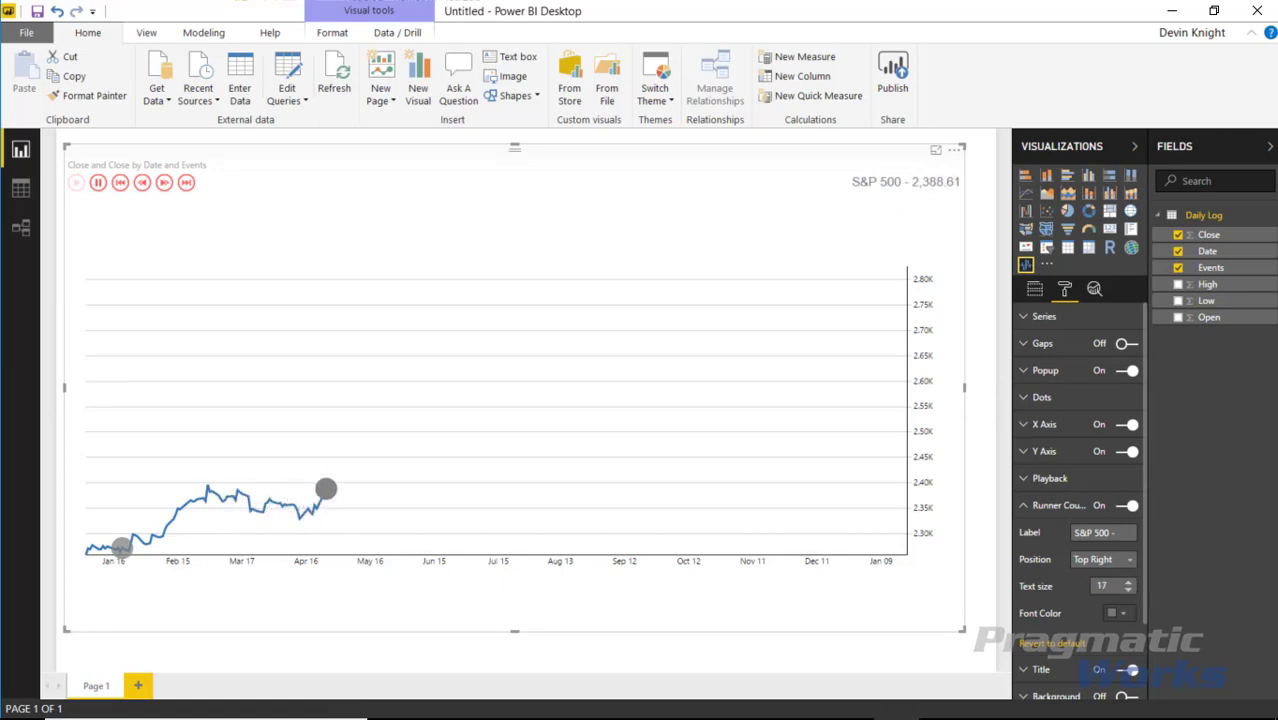
click(1128, 582)
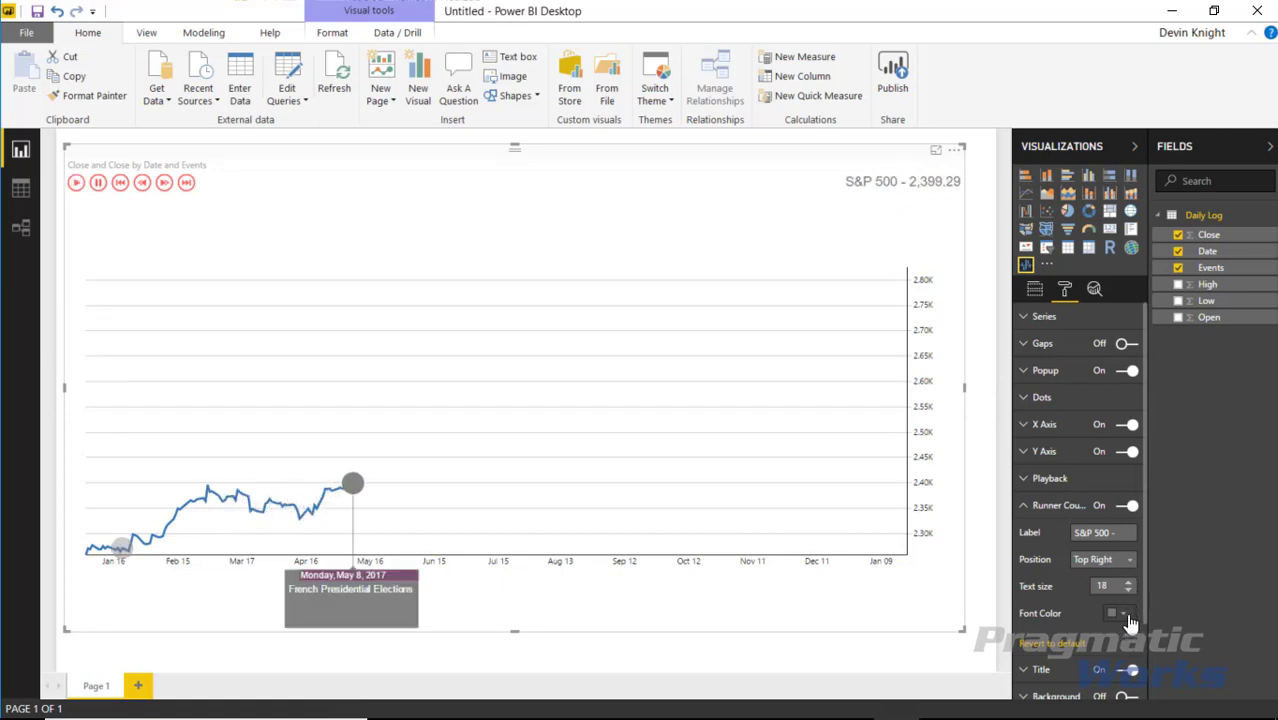
click(1124, 614)
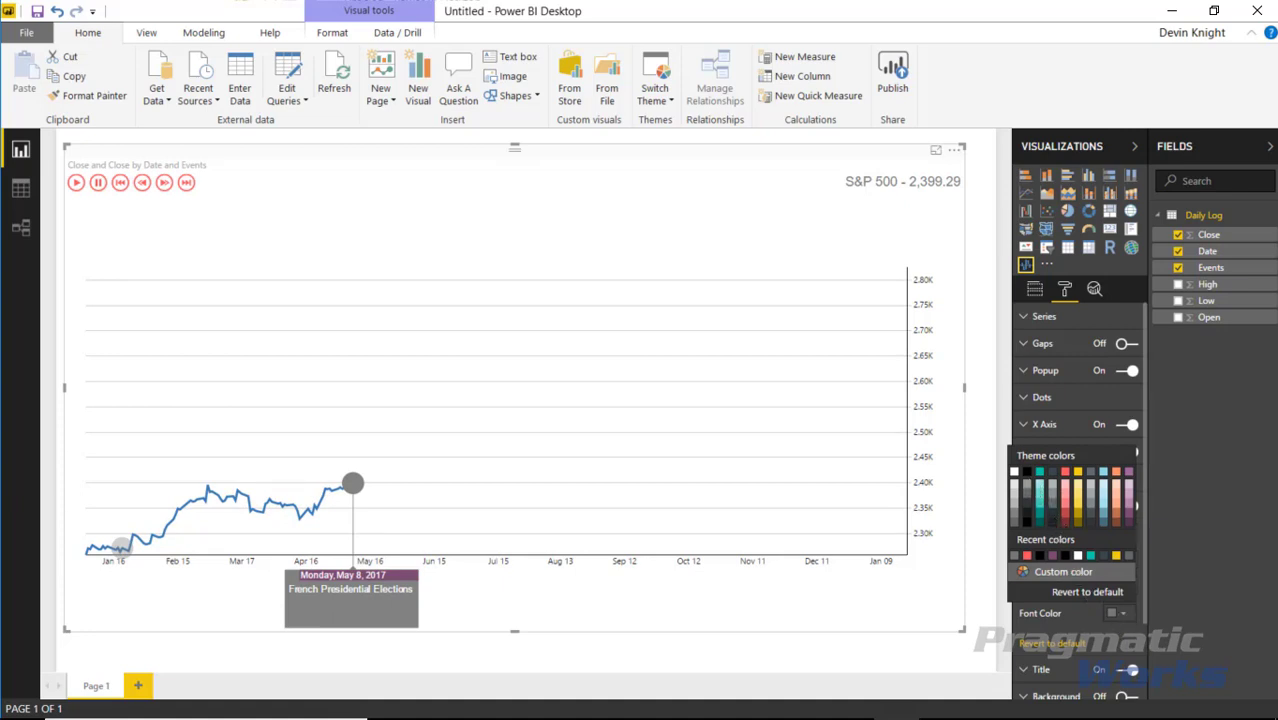
click(1027, 480)
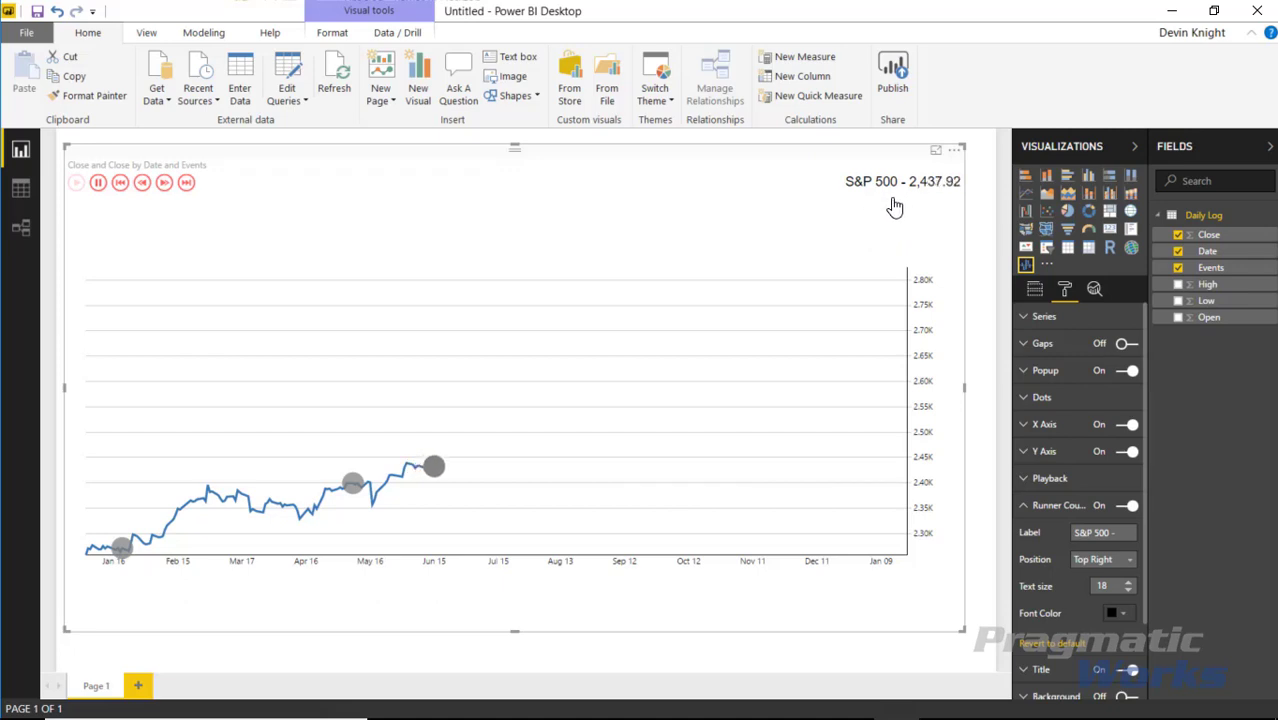
Try the Top Left position for the runner counter and set it back to Top Right.
click(1100, 560)
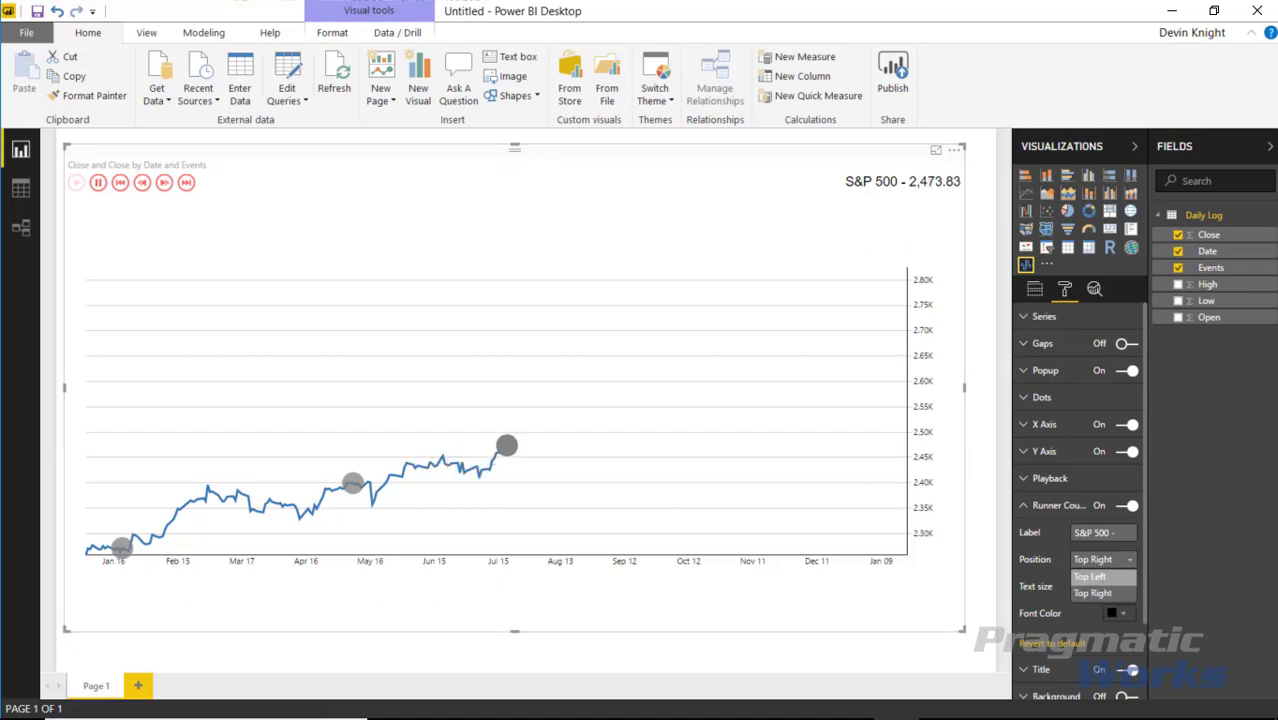
click(1090, 577)
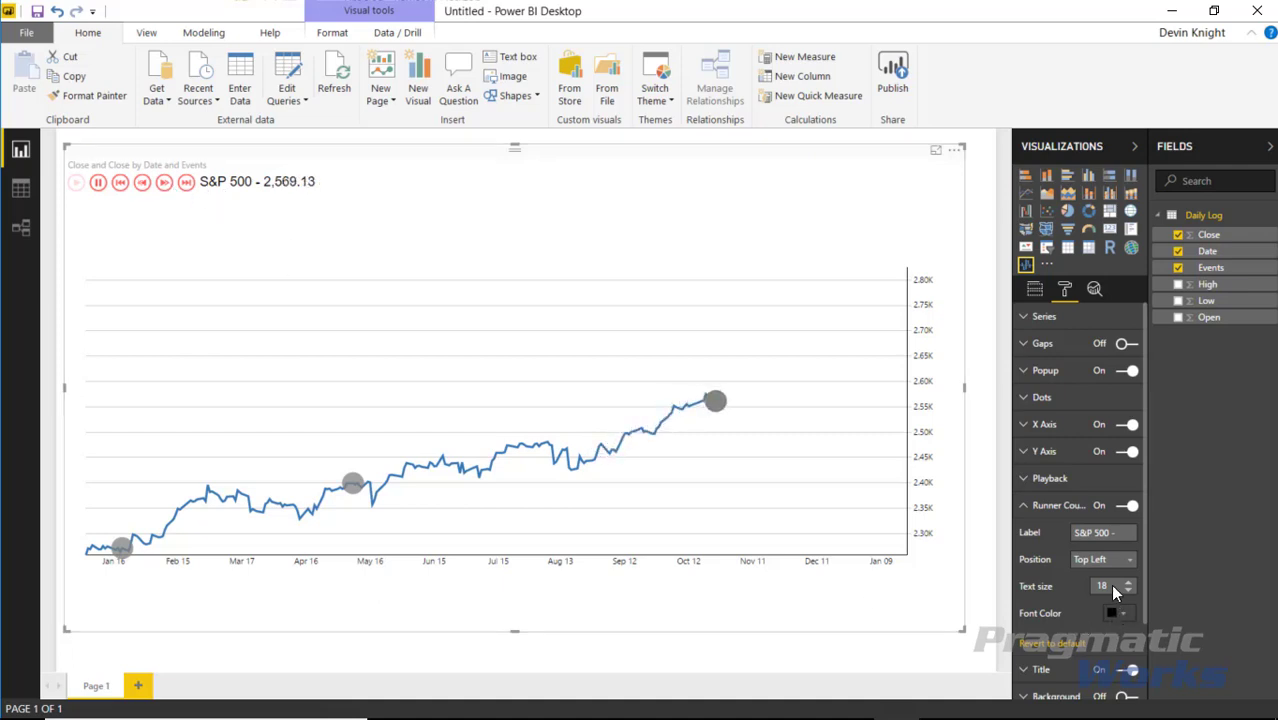
click(1102, 559)
click(1108, 597)
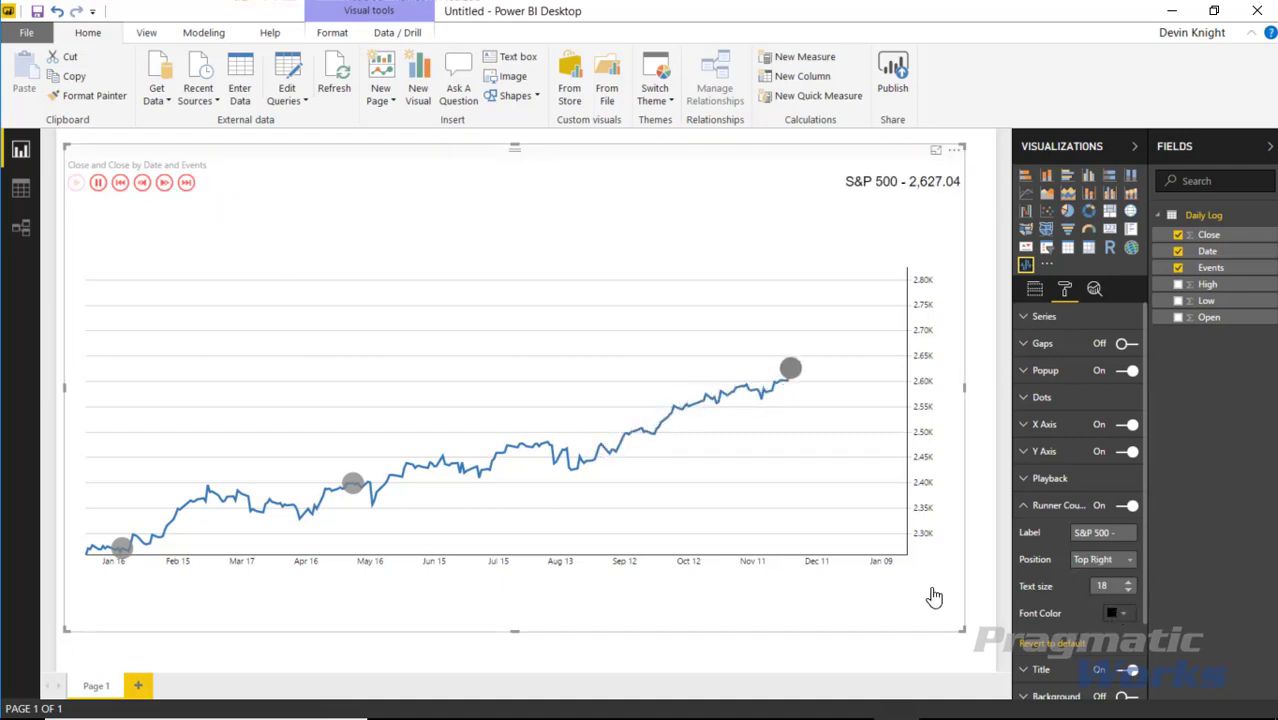
Return from the formatting options to the chart's field assignments and pause the chart's playback.
click(1055, 505)
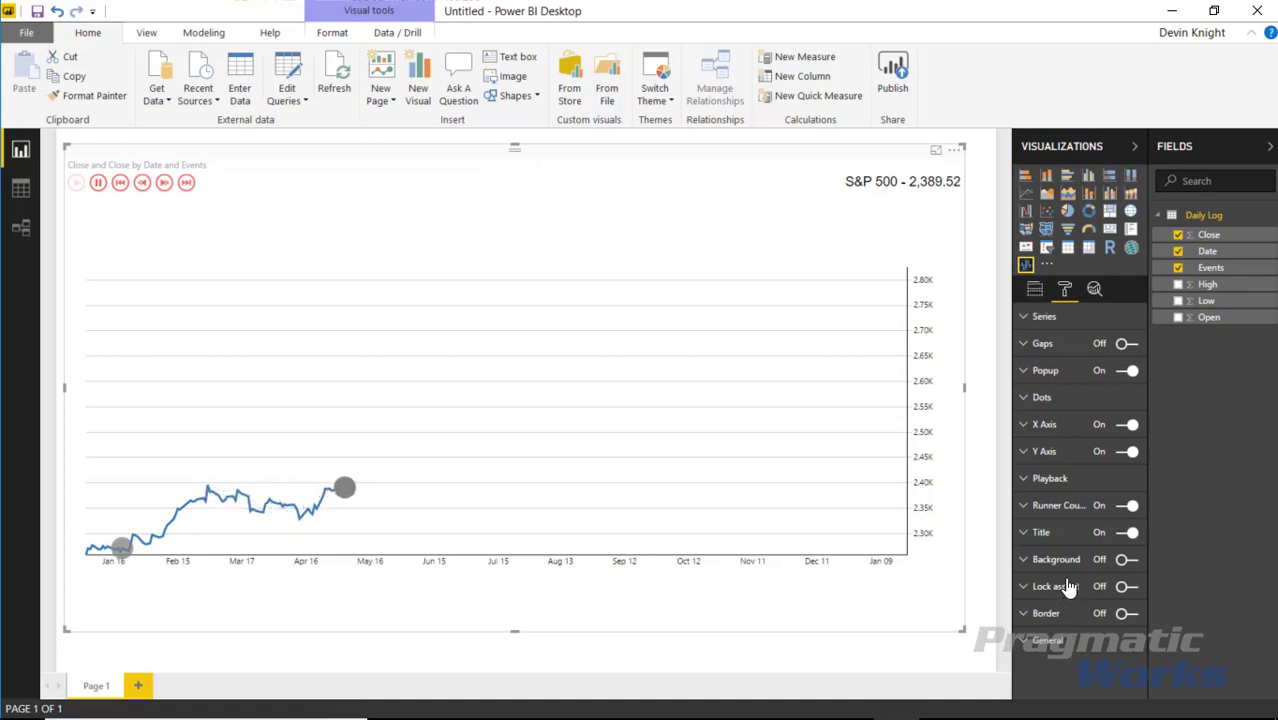
click(1035, 289)
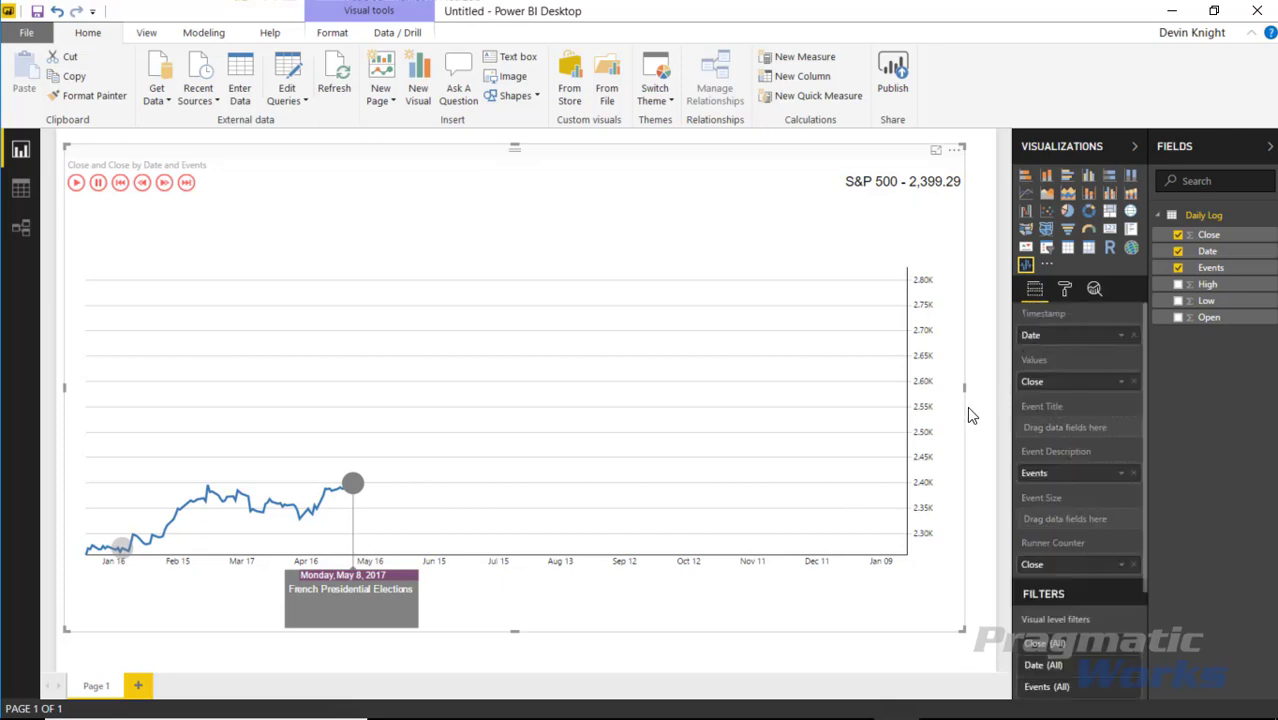
click(98, 183)
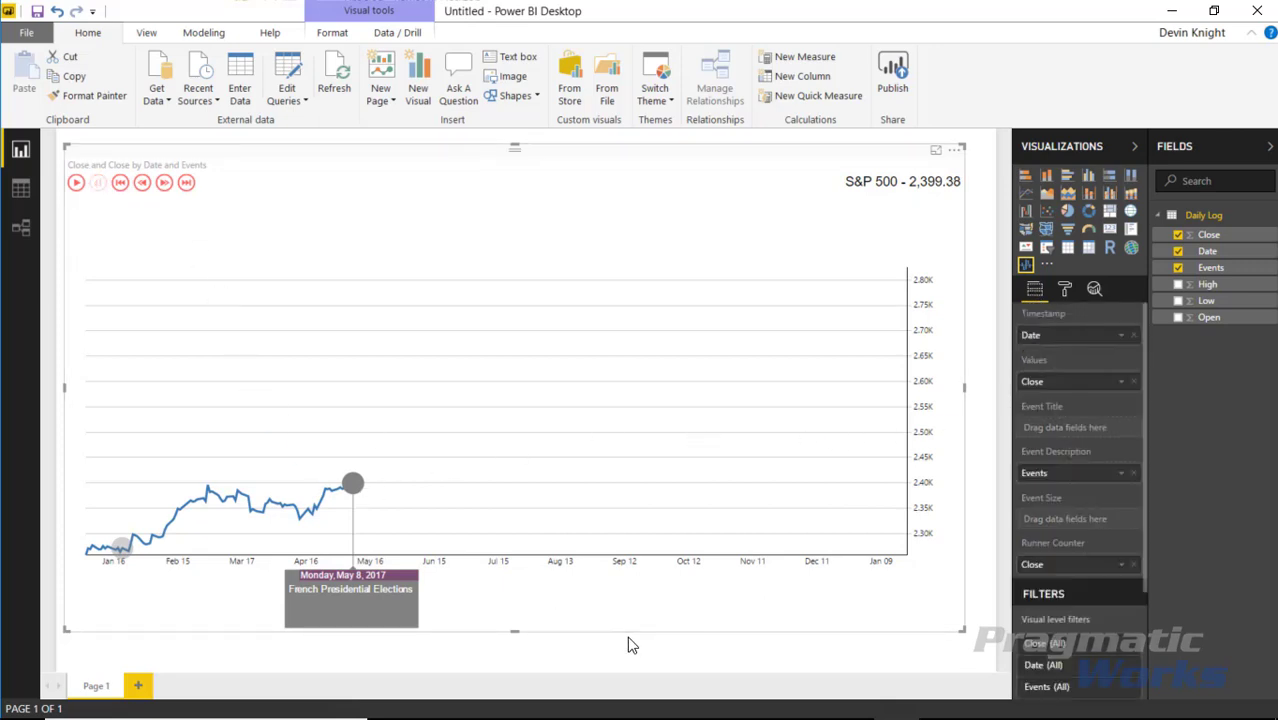